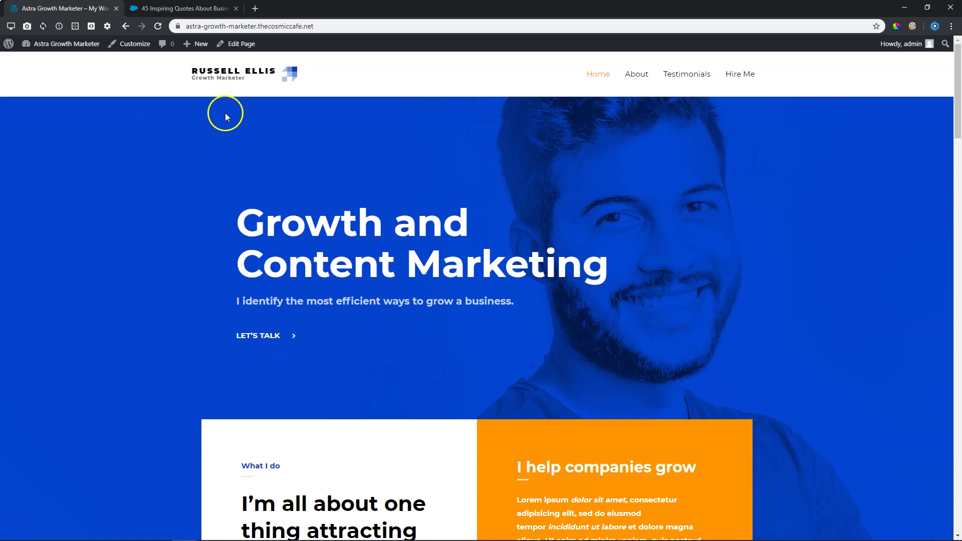
# Open the website's About page and look over its content.
pyautogui.click(631, 75)
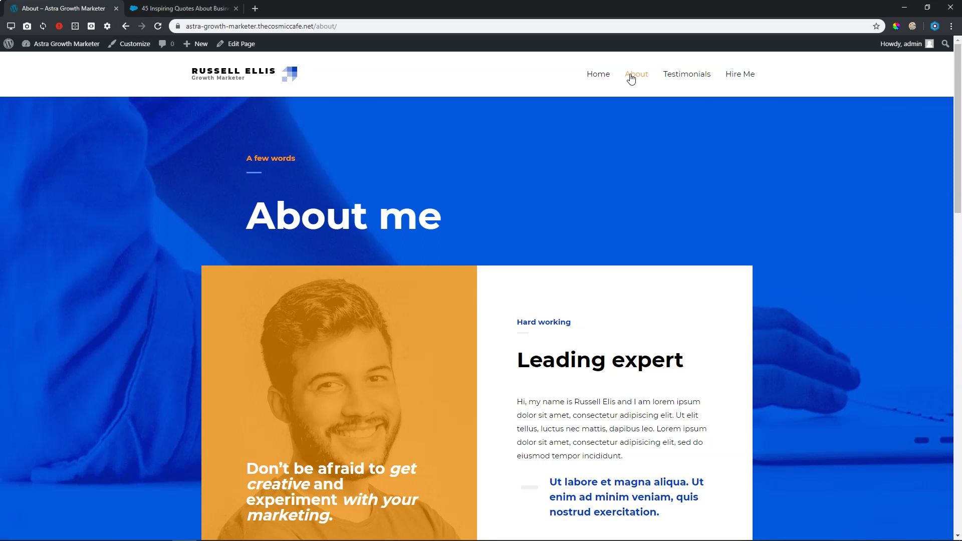
pyautogui.scroll(-10, 654, 165)
pyautogui.scroll(10, 659, 155)
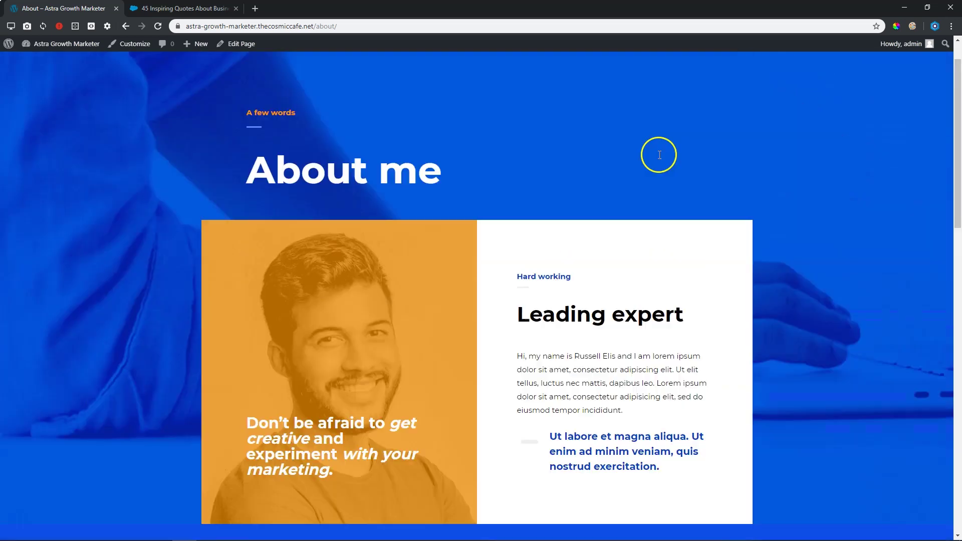
pyautogui.scroll(1, 660, 155)
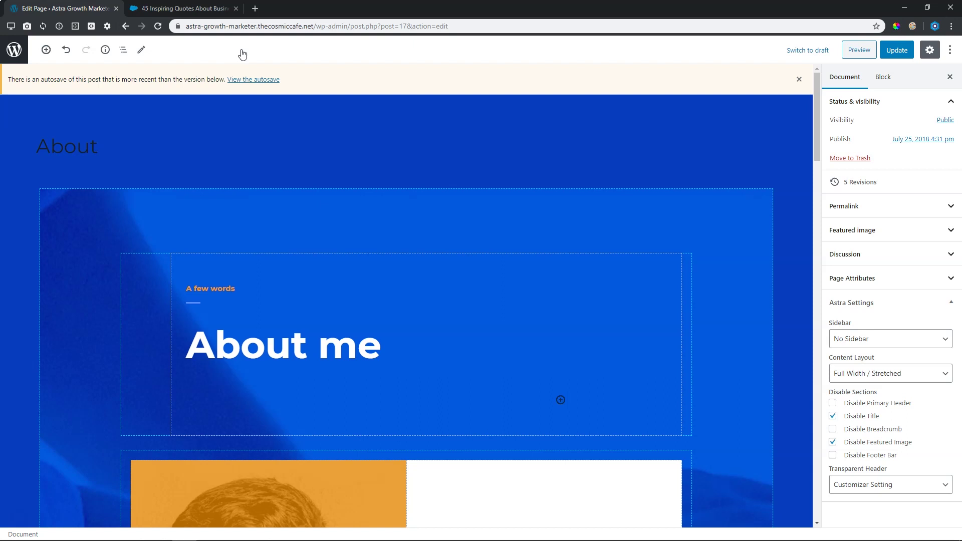
# Insert an Ultimate Addons Blockquote block below the text in the "Leading expert" column, searching the blocks for "qu".
pyautogui.scroll(-8, 421, 140)
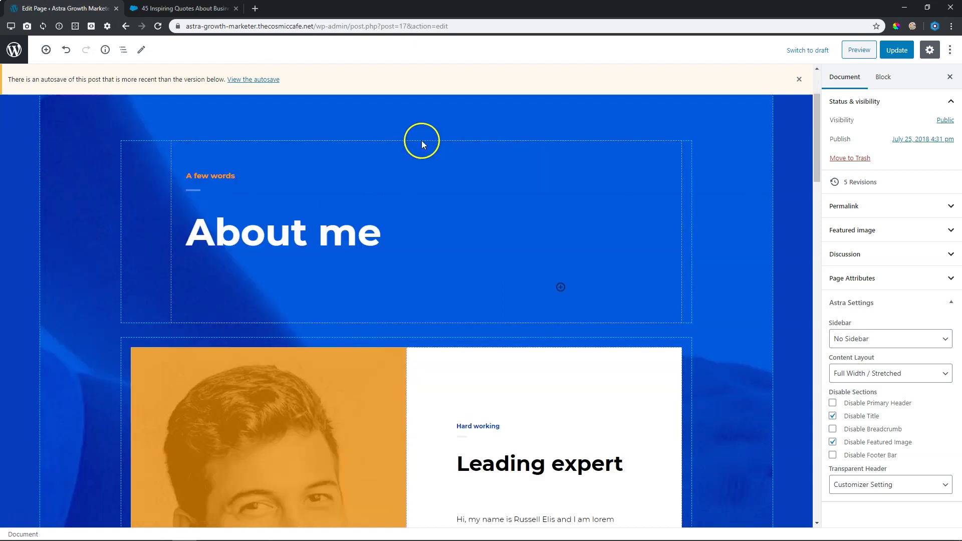
pyautogui.scroll(1, 423, 144)
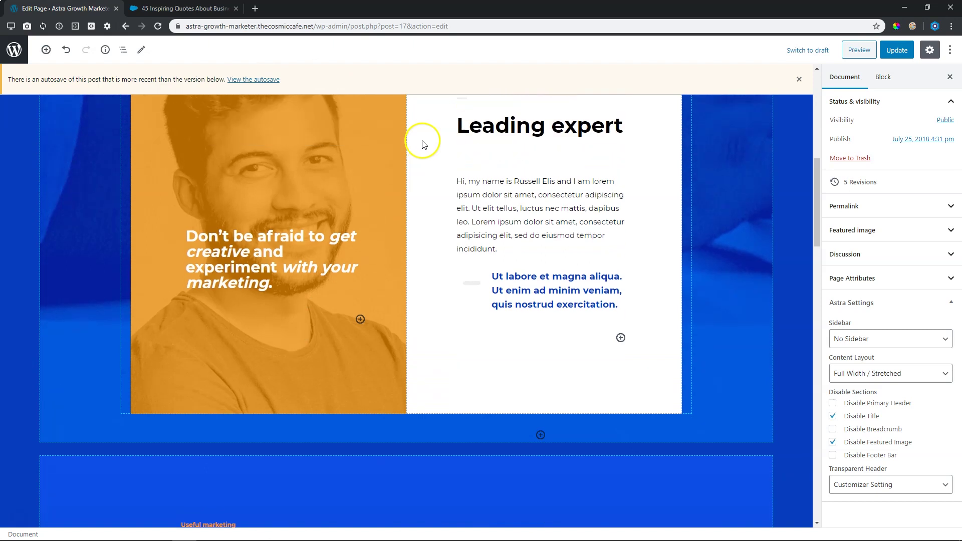
pyautogui.click(620, 338)
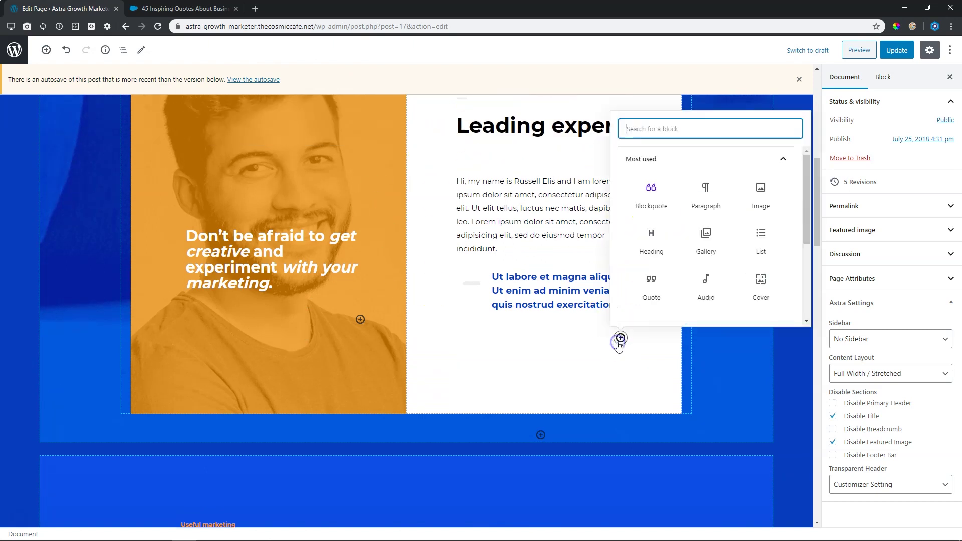
pyautogui.click(686, 134)
pyautogui.write('qu')
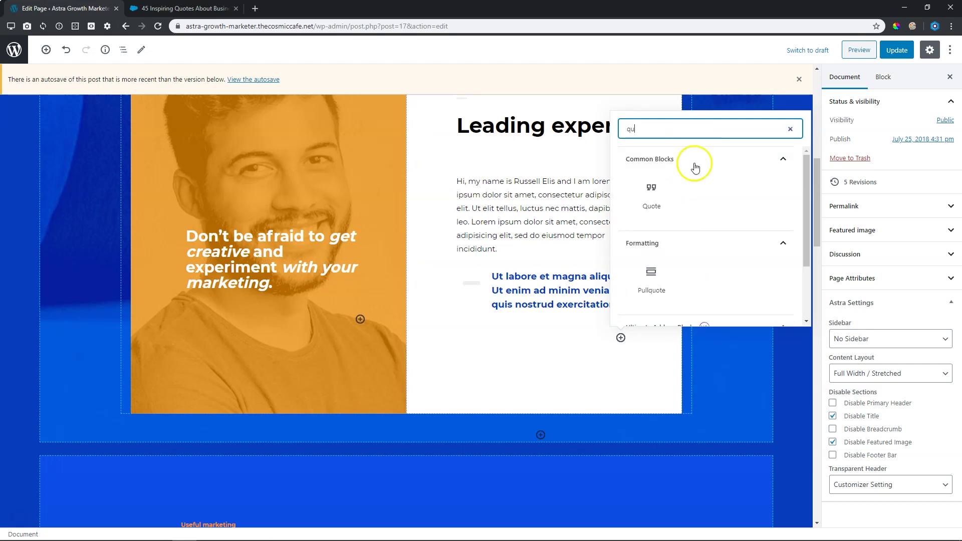
pyautogui.scroll(-1, 721, 201)
pyautogui.scroll(-2, 722, 200)
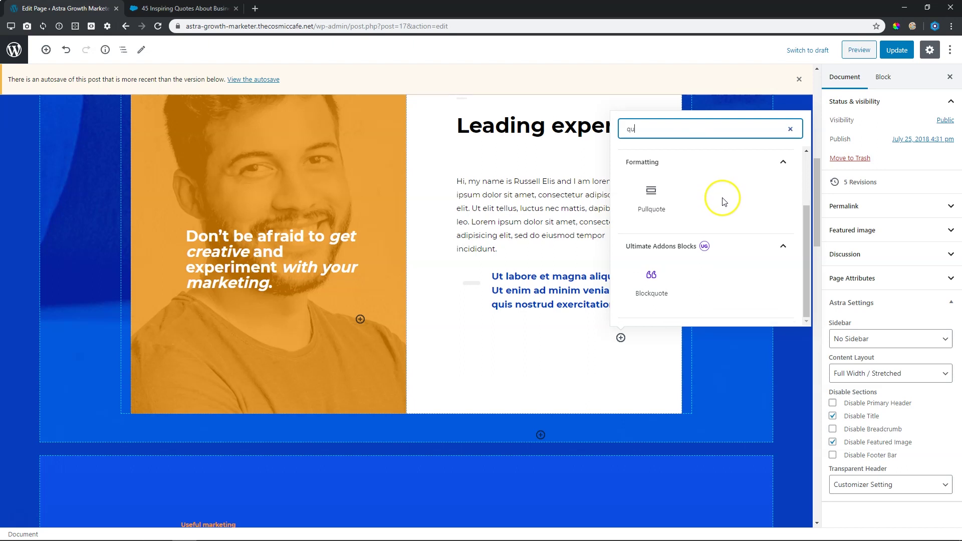
pyautogui.click(650, 279)
# Replace the placeholder quote with "If you don't build your dream, someone else will hire you to help them build theirs." from the Salesforce quotes page.
pyautogui.scroll(-3, 670, 281)
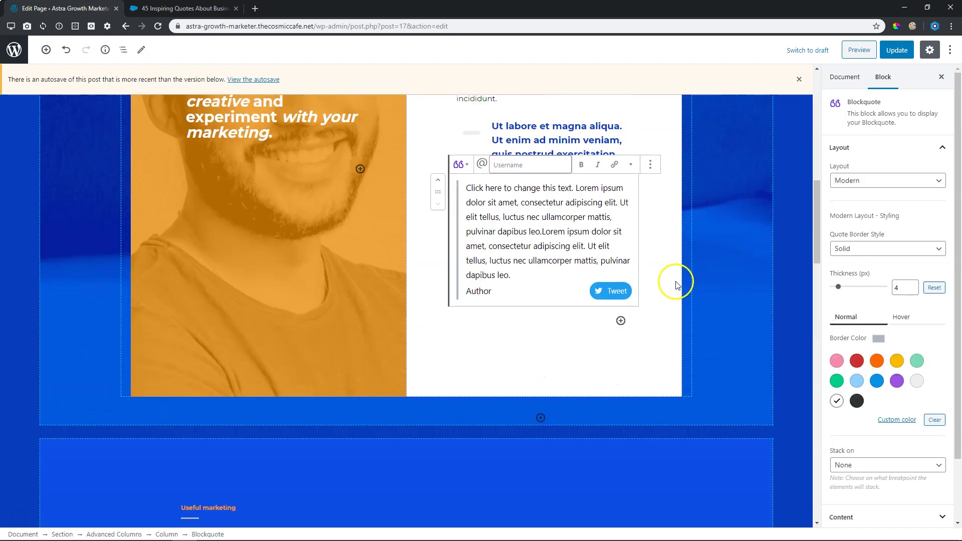
pyautogui.moveTo(510, 276); pyautogui.dragTo(456, 186)
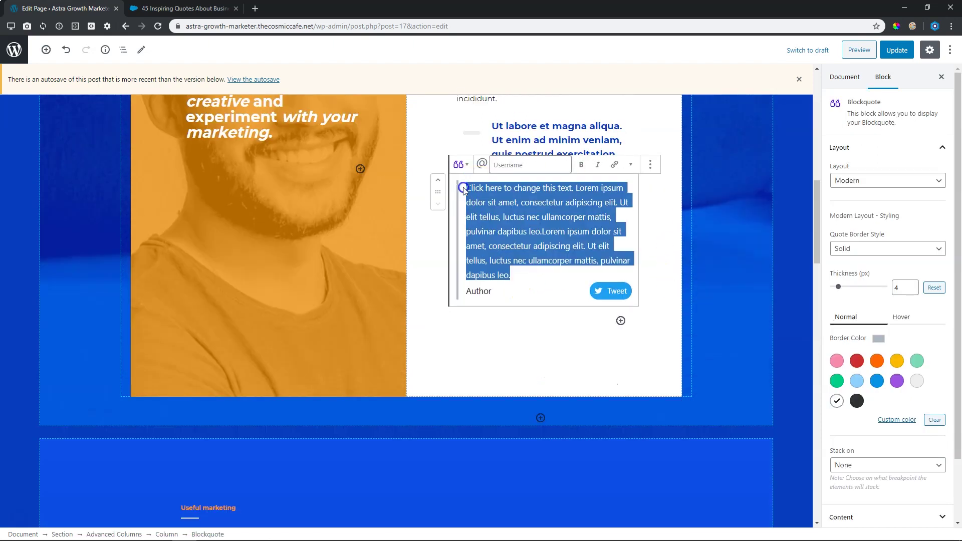
pyautogui.hotkey('ctrl', 'Tab')
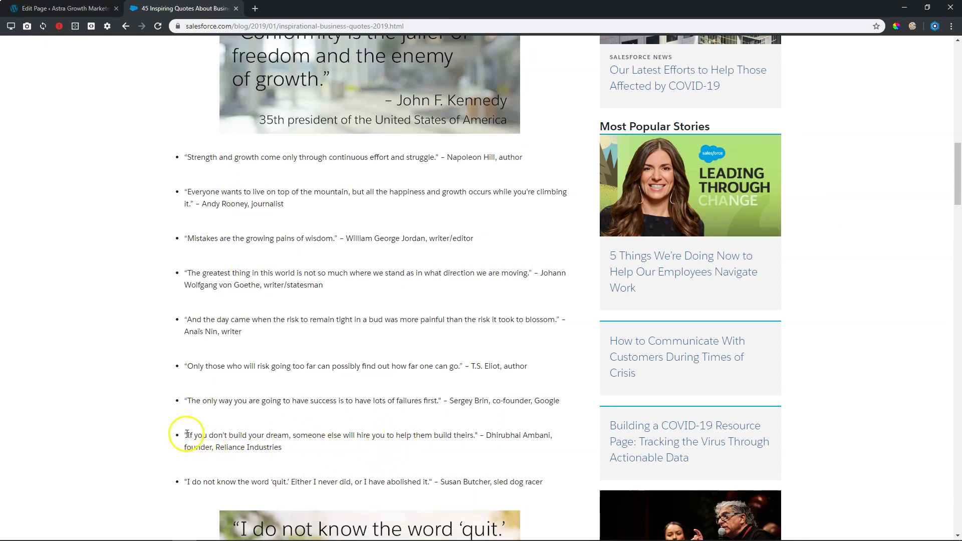
pyautogui.moveTo(186, 436); pyautogui.dragTo(478, 432)
pyautogui.rightClick(458, 435)
pyautogui.click(476, 444)
pyautogui.click(78, 10)
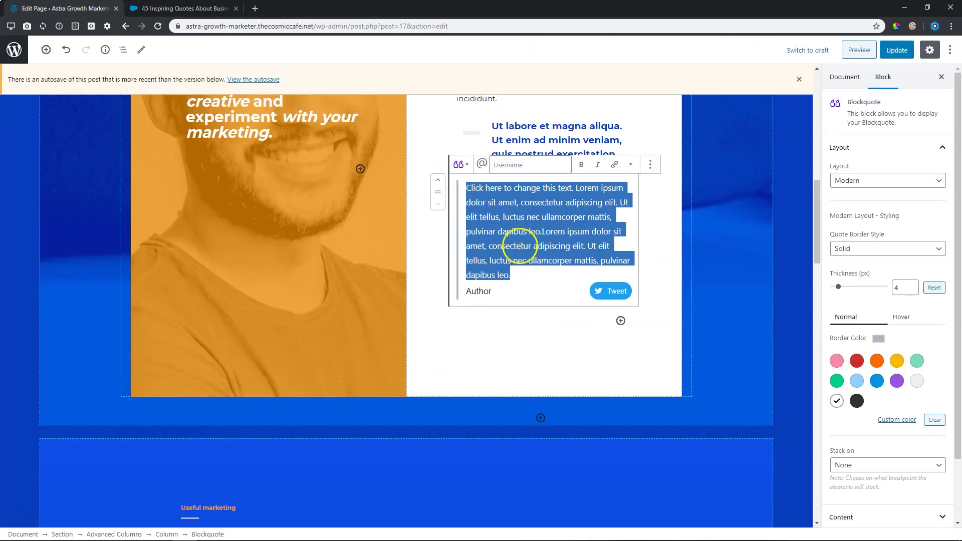
pyautogui.hotkey('ctrl', 'v')
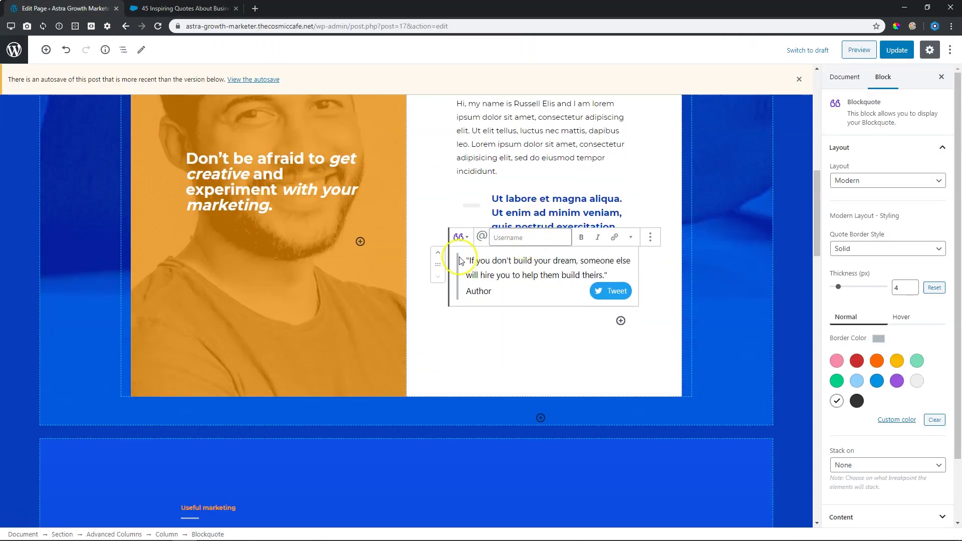
# Replace the blockquote's Author placeholder with "Dhirubhai Ambani, founder, Reliance Industries" copied from the Salesforce quotes page.
pyautogui.doubleClick(481, 293)
pyautogui.click(165, 9)
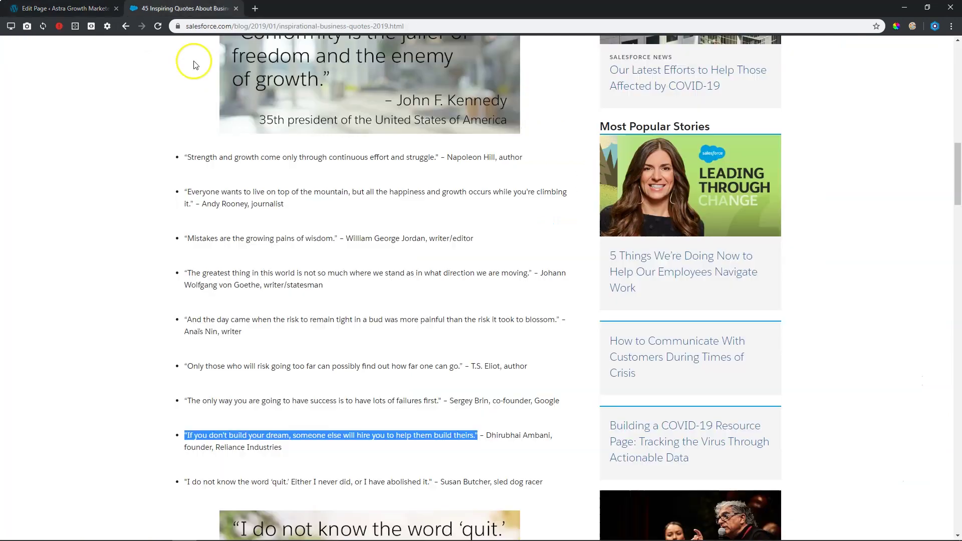
pyautogui.click(487, 435)
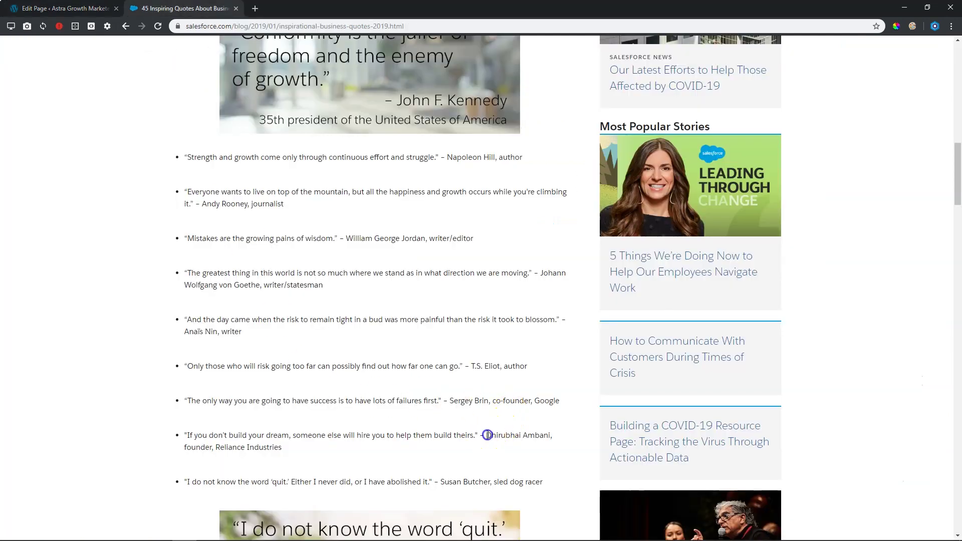
pyautogui.moveTo(487, 435); pyautogui.dragTo(295, 453)
pyautogui.rightClick(275, 450)
pyautogui.click(286, 456)
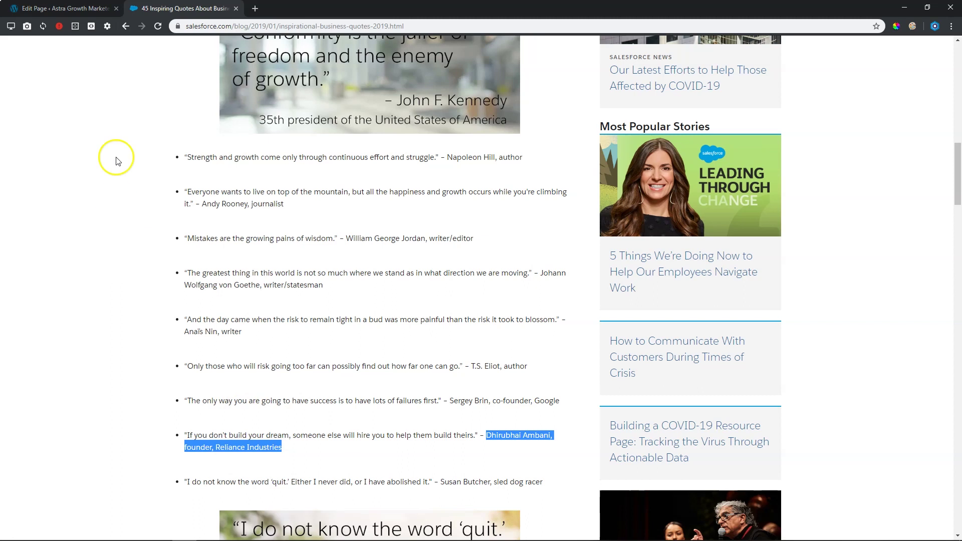
pyautogui.click(108, 8)
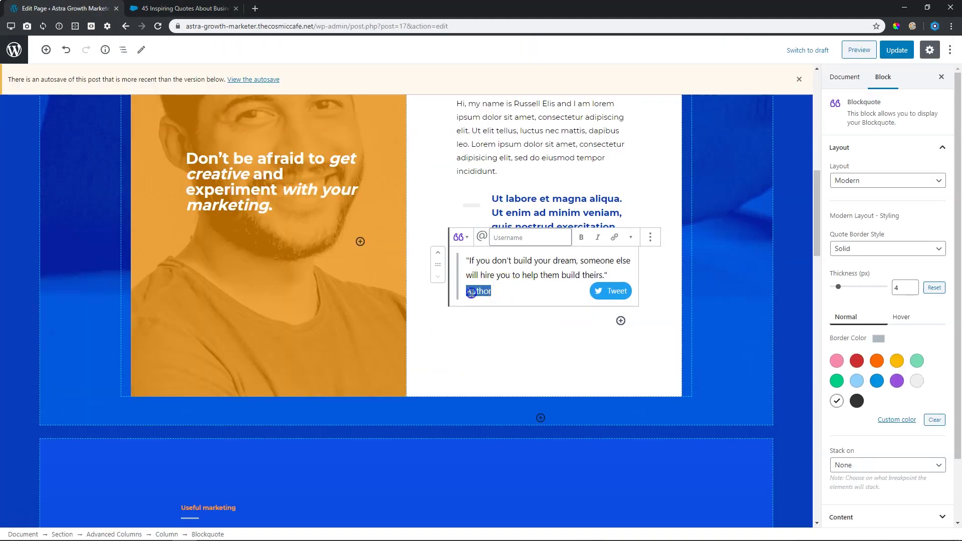
pyautogui.hotkey('ctrl', 'v')
pyautogui.click(569, 248)
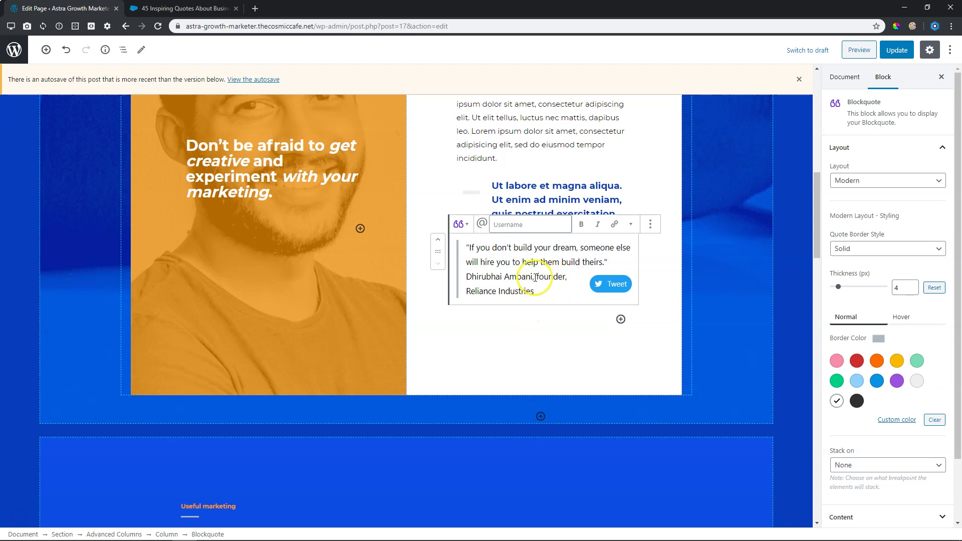
# Delete ", founder, Reliance Industries" from the blockquote's author line, keeping only the name.
pyautogui.moveTo(536, 277); pyautogui.dragTo(535, 290)
pyautogui.press('BackSpace')
pyautogui.press('BackSpace')
pyautogui.press('BackSpace')
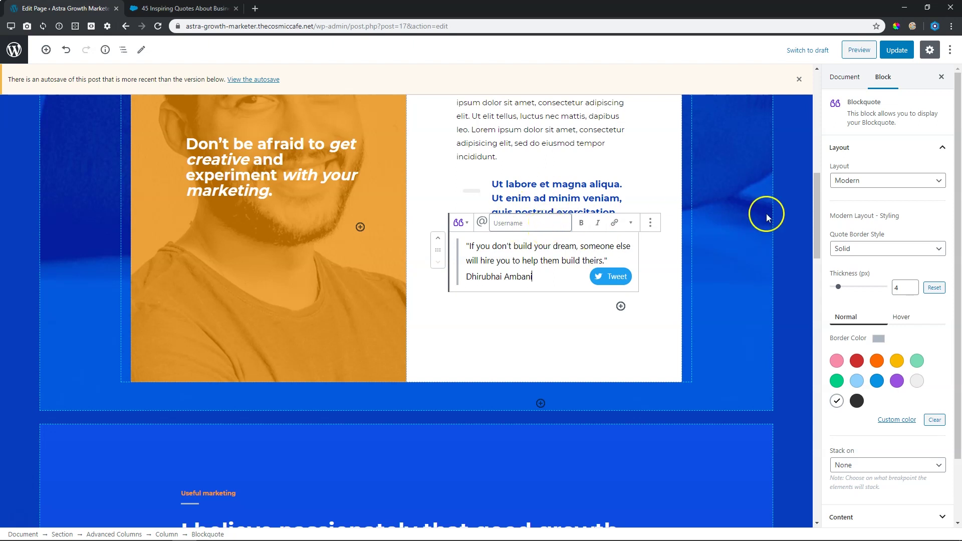
# Try the Quotation layout on the blockquote and switch it back to Modern.
pyautogui.click(872, 148)
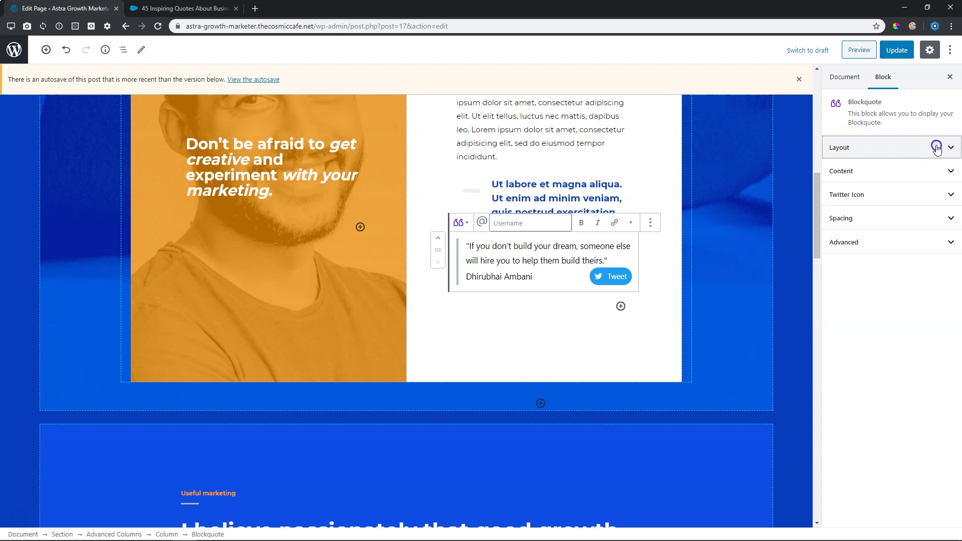
pyautogui.click(936, 148)
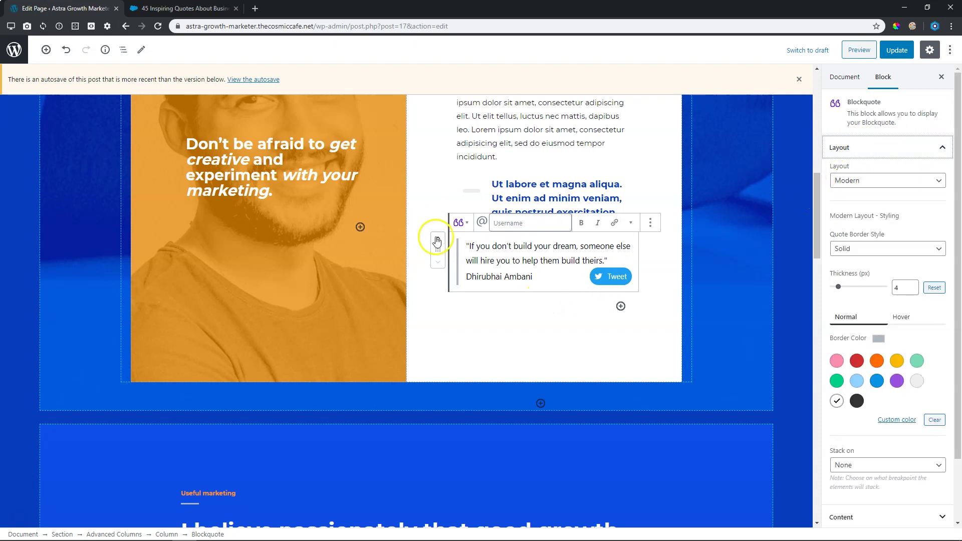
pyautogui.click(855, 181)
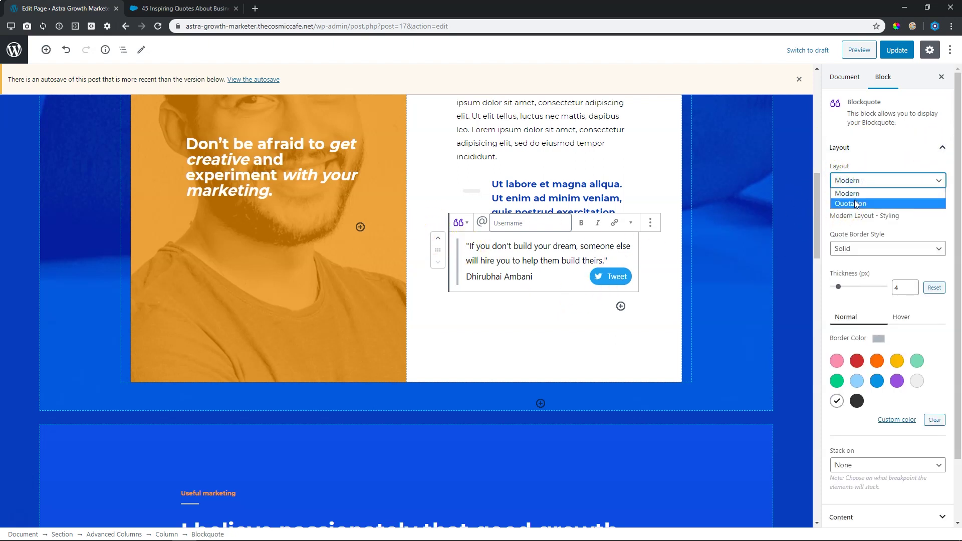
pyautogui.click(855, 203)
pyautogui.click(850, 183)
pyautogui.click(852, 195)
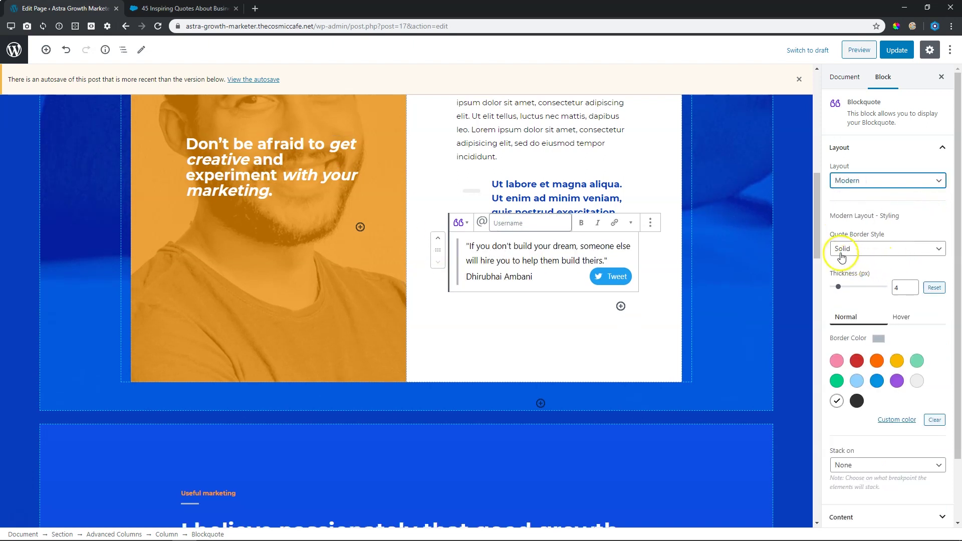
# Try the Dotted, Double, Outset and Ridge styles on the quote border, with a thickness of 10 px.
pyautogui.click(874, 257)
pyautogui.click(859, 281)
pyautogui.click(874, 249)
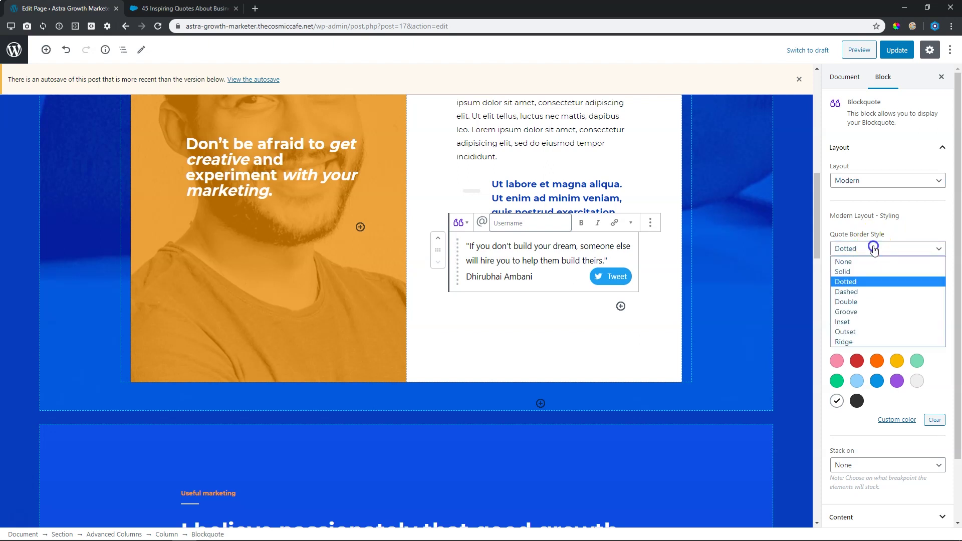
pyautogui.click(874, 301)
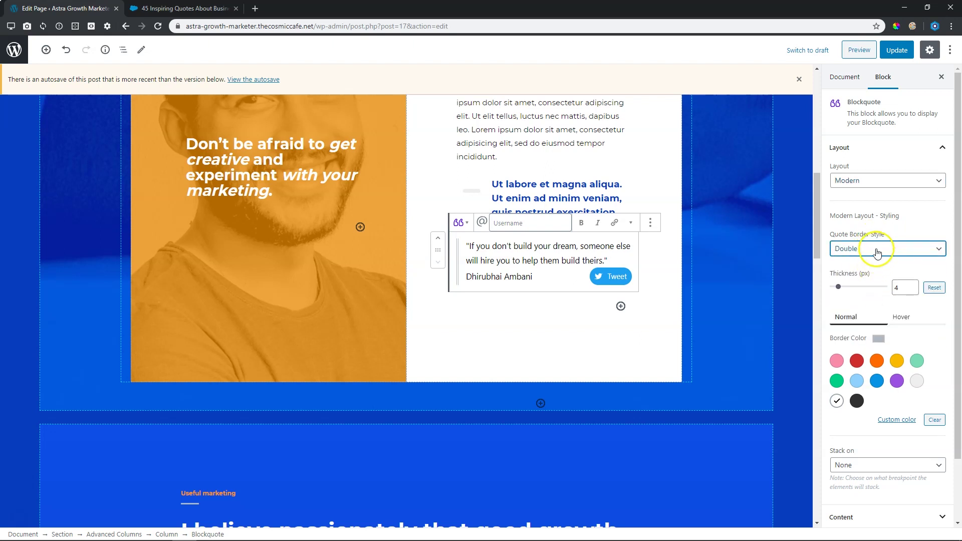
pyautogui.click(876, 253)
pyautogui.click(859, 329)
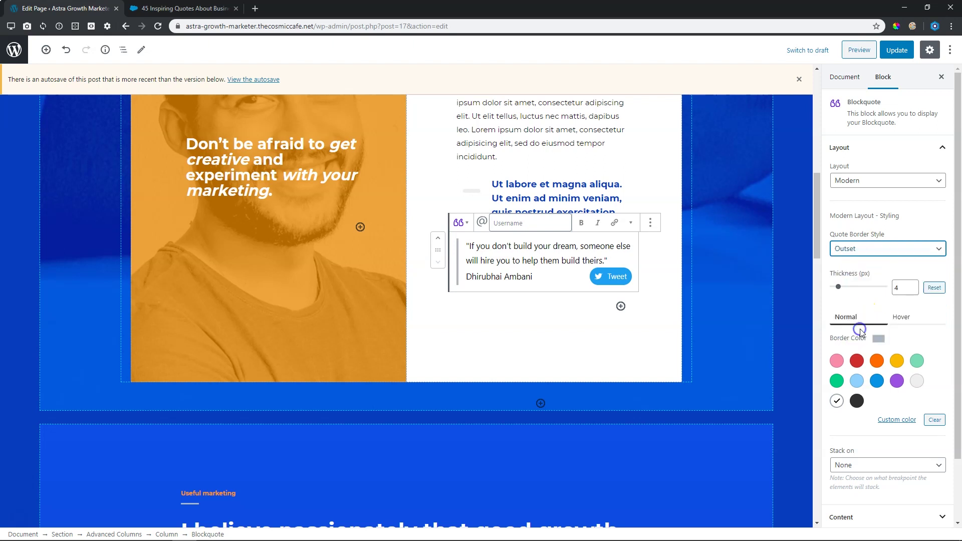
pyautogui.click(867, 249)
pyautogui.click(862, 338)
pyautogui.moveTo(838, 290); pyautogui.dragTo(844, 286)
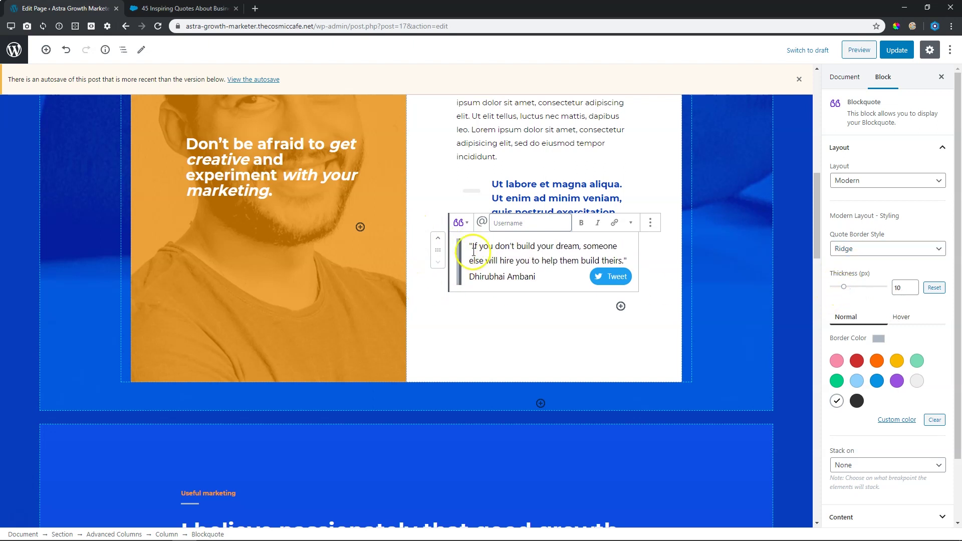
# Set the quote border style to Solid with a thickness of 2 px.
pyautogui.click(862, 249)
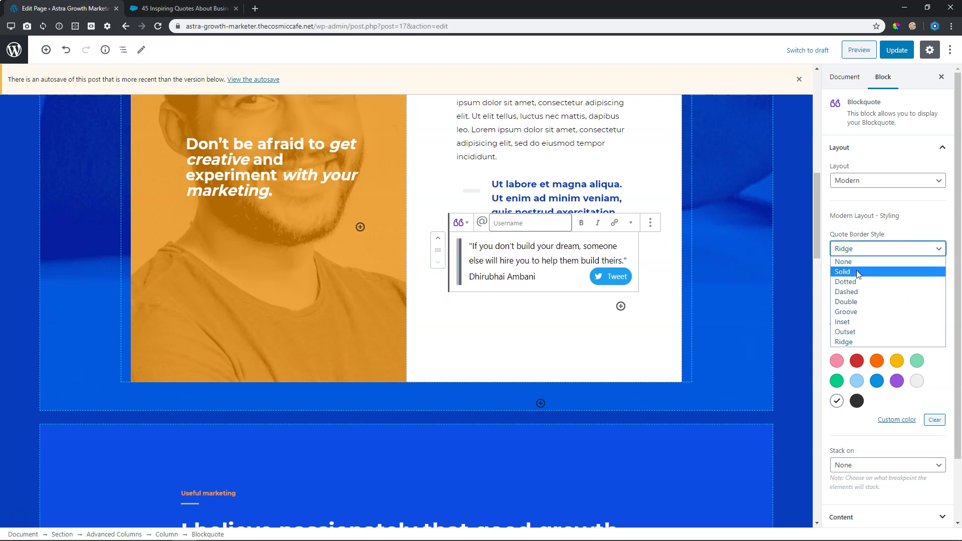
pyautogui.click(856, 272)
pyautogui.moveTo(844, 288); pyautogui.dragTo(836, 292)
pyautogui.click(856, 242)
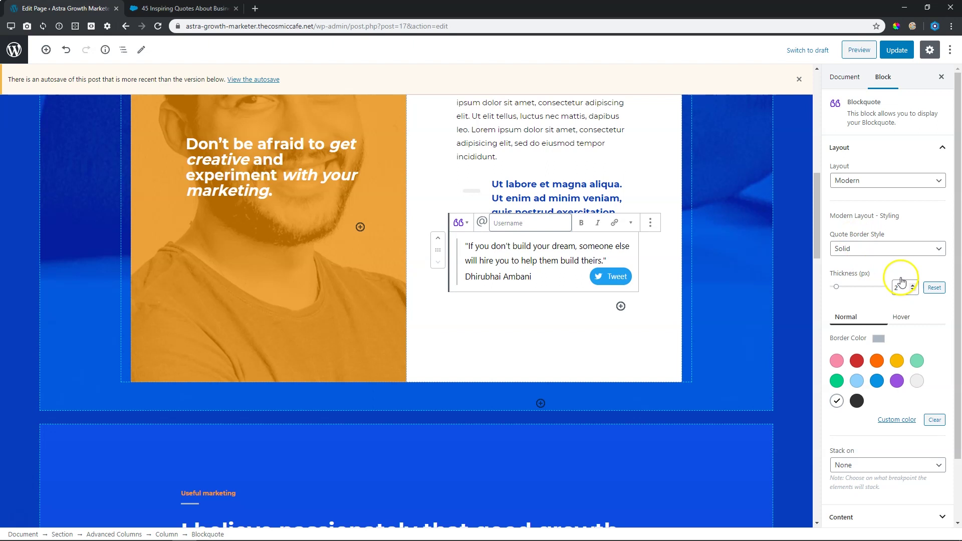
# Try red for the quote border's normal color and settle on blue.
pyautogui.scroll(-2, 899, 271)
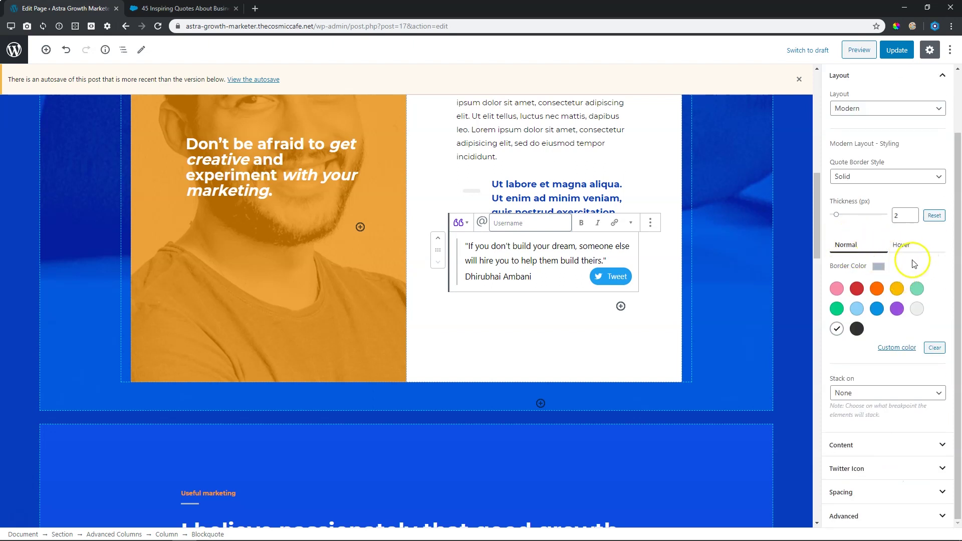
pyautogui.click(856, 289)
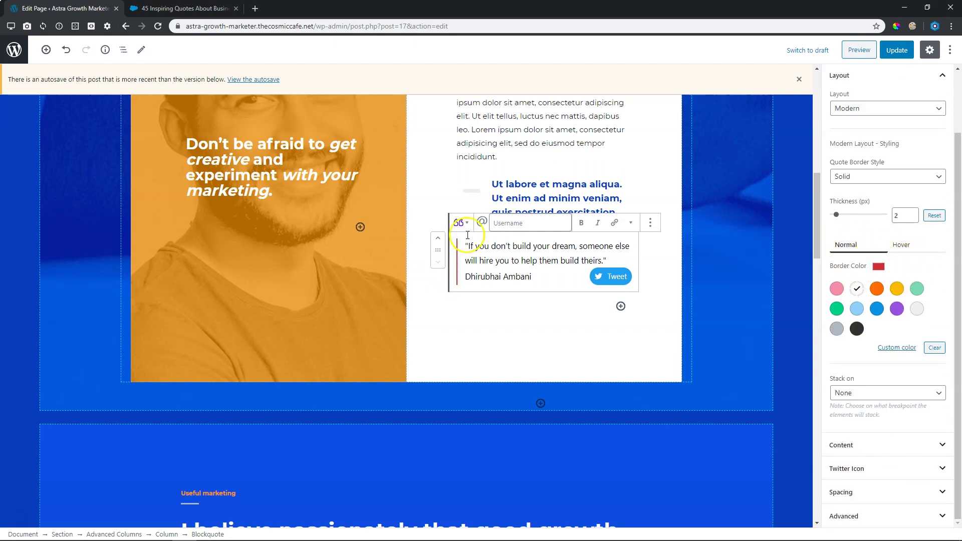
pyautogui.click(877, 310)
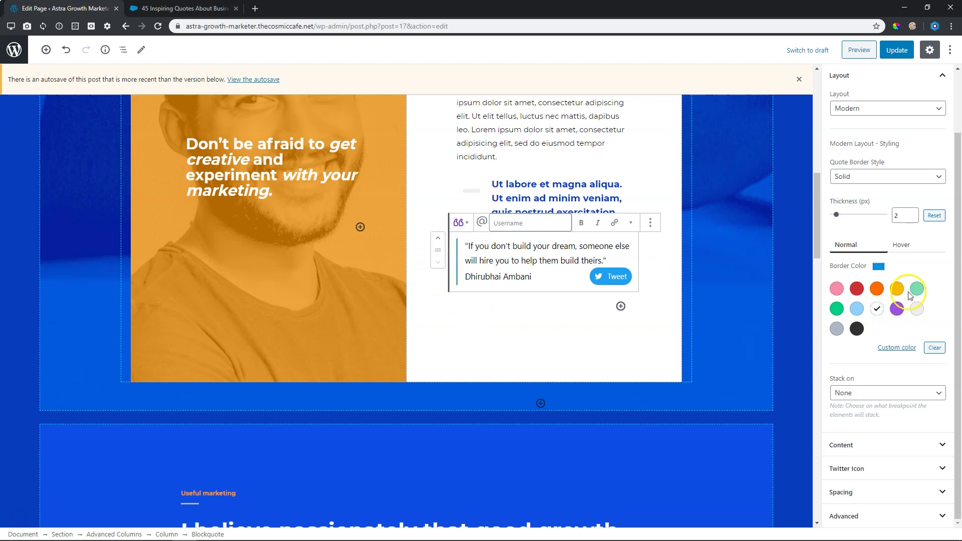
# Set the quote border's hover color to yellow after trying blue, red and orange.
pyautogui.click(906, 245)
pyautogui.click(876, 310)
pyautogui.click(856, 289)
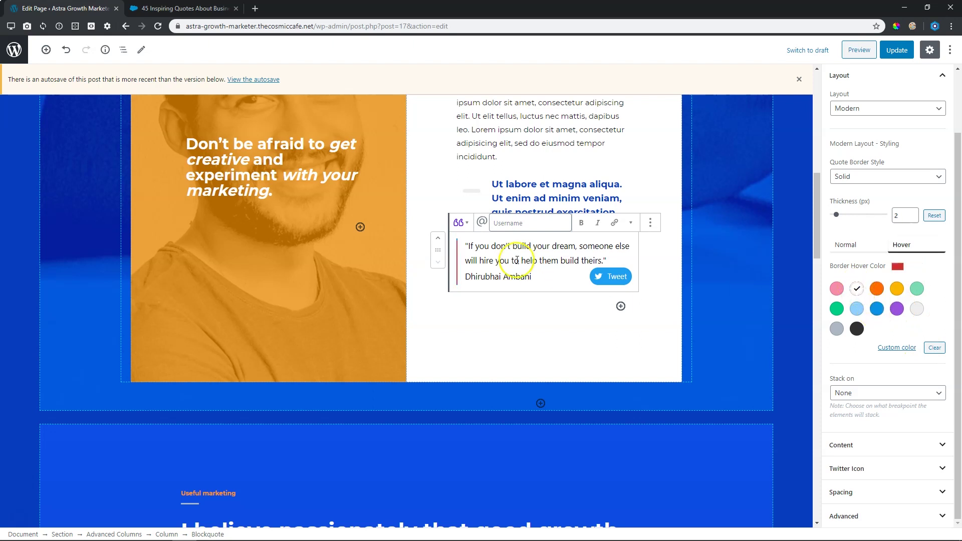
pyautogui.click(877, 290)
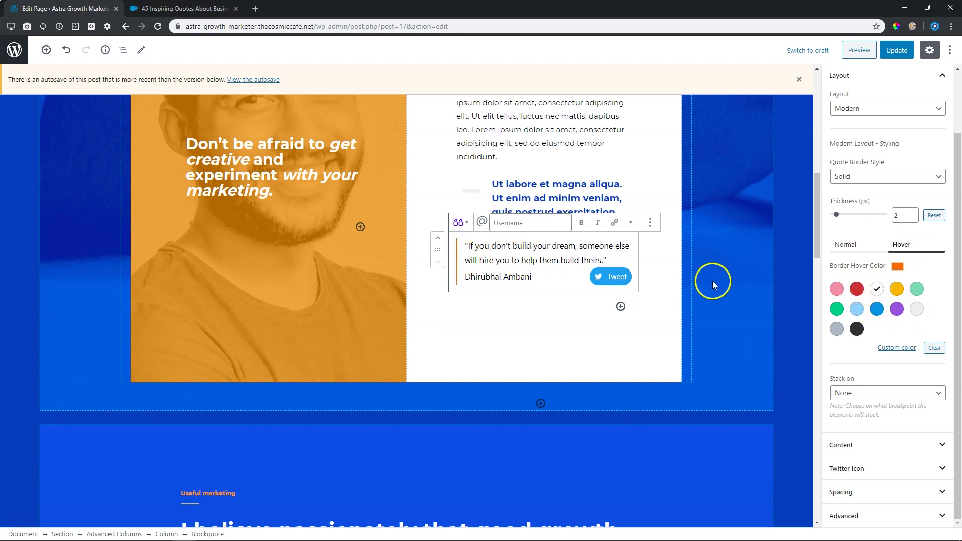
pyautogui.click(898, 290)
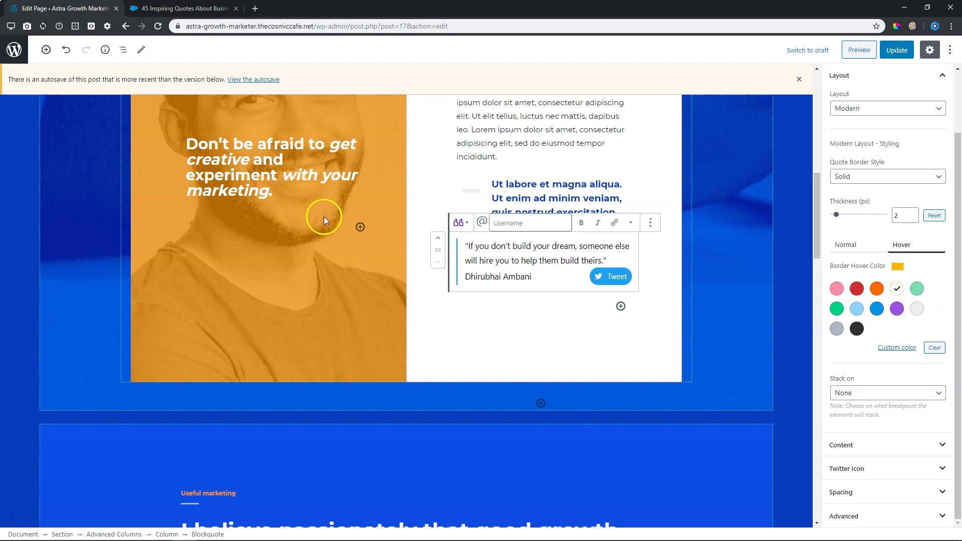
# Check the quote border's normal and hover colors, and review the stacking breakpoint options, keeping None.
pyautogui.click(856, 248)
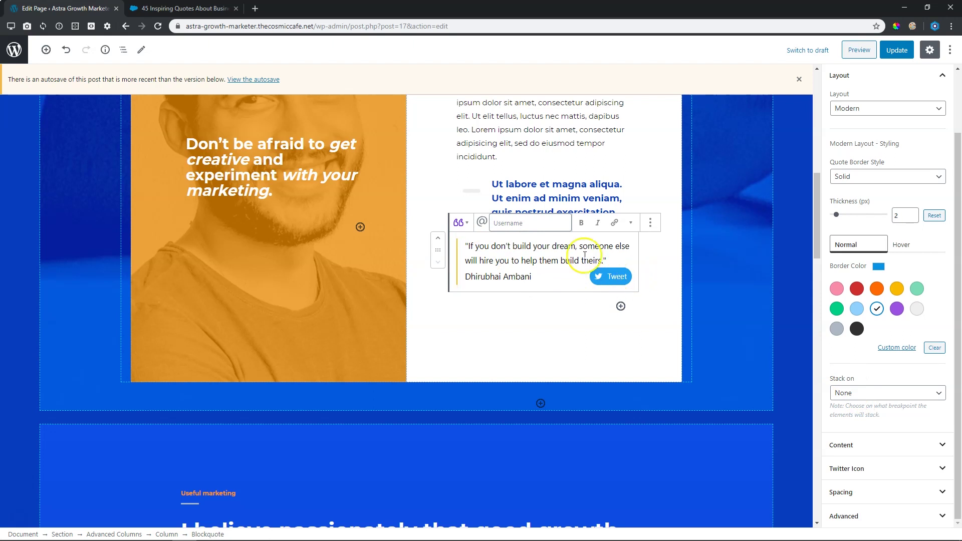
pyautogui.click(882, 394)
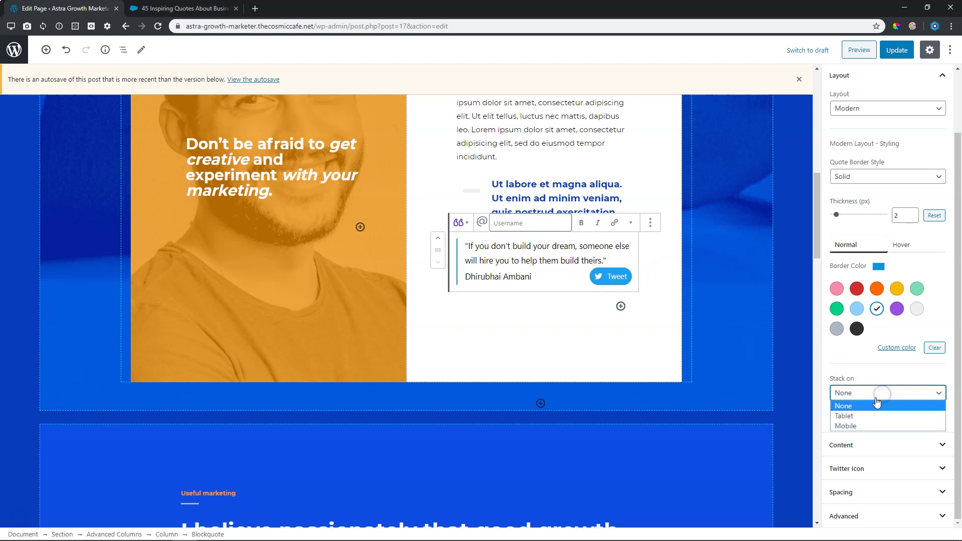
pyautogui.click(837, 395)
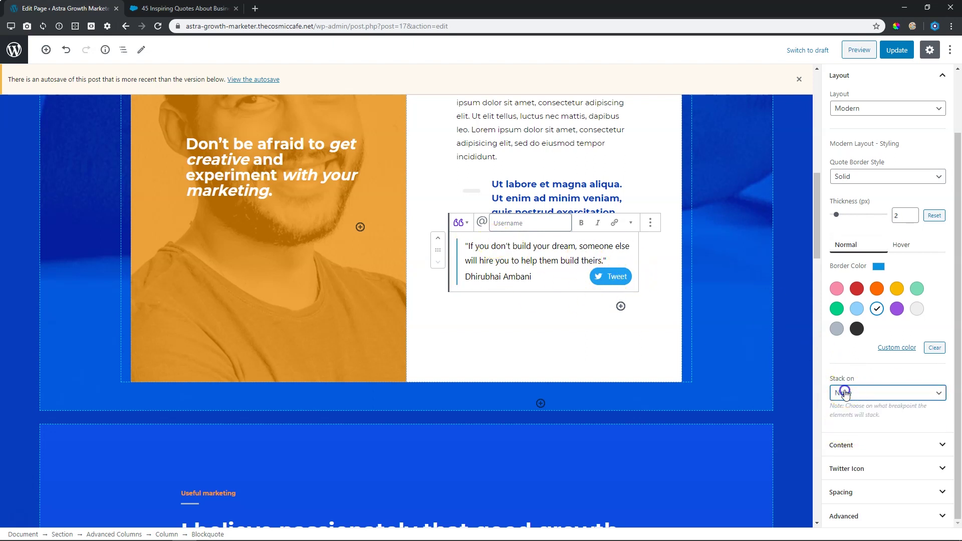
# Set the quote text color to orange after trying blue, mint green, yellow, pink and light blue.
pyautogui.scroll(2, 887, 365)
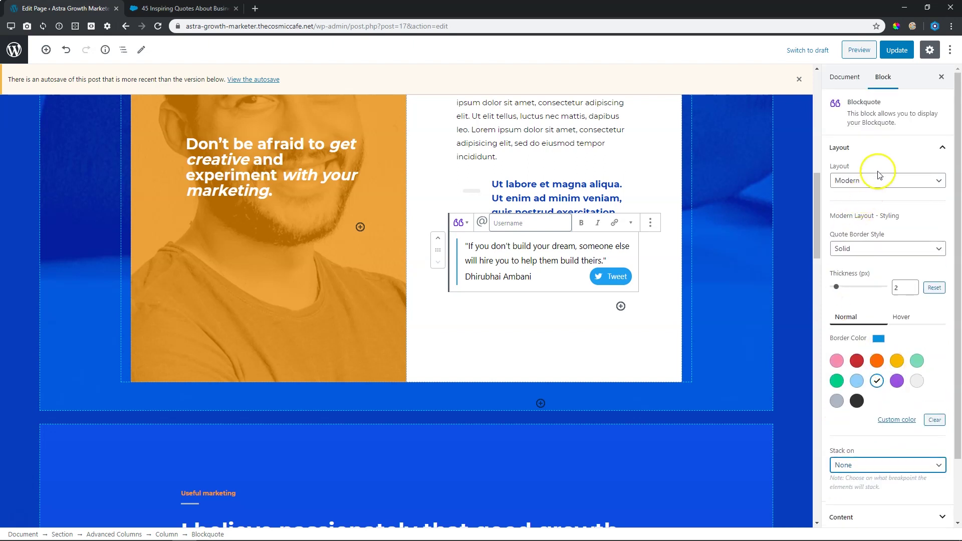
pyautogui.click(870, 147)
pyautogui.click(850, 172)
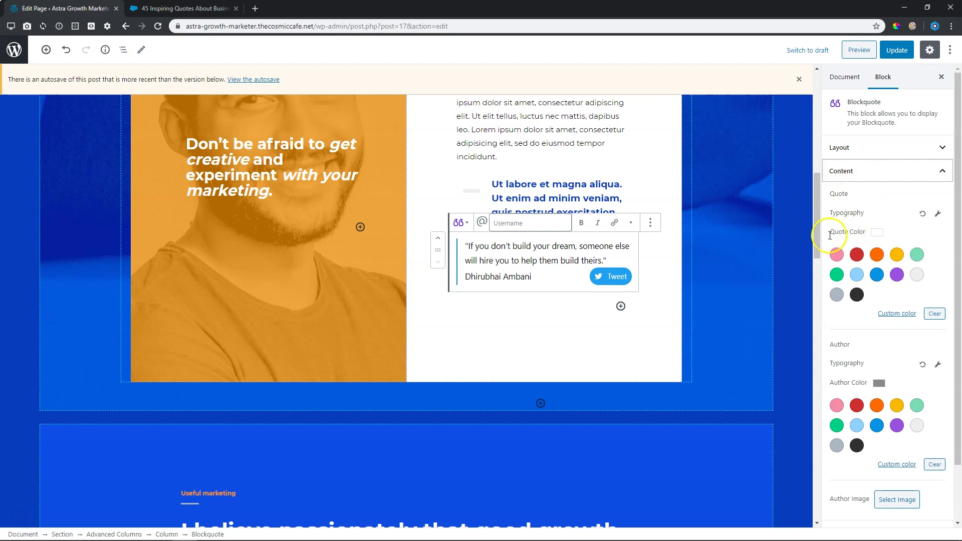
pyautogui.click(876, 274)
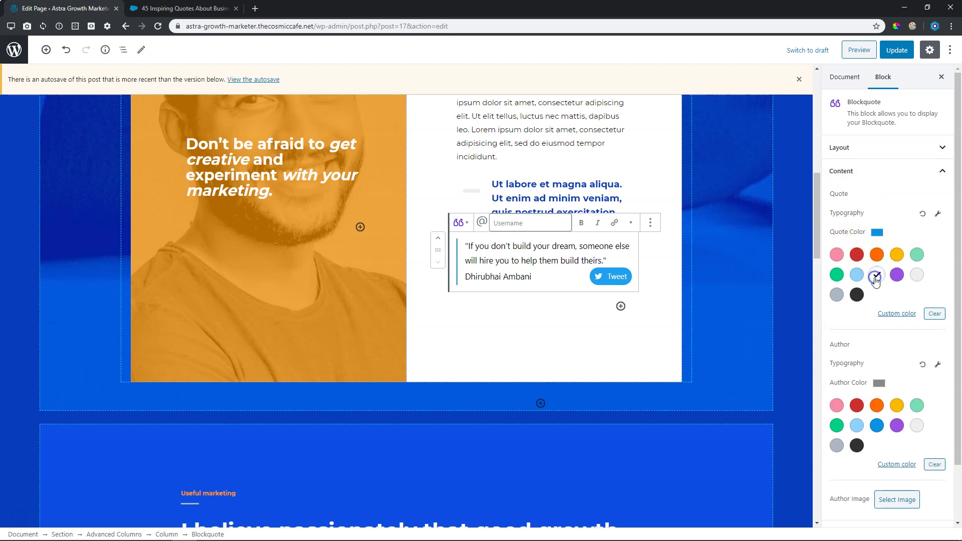
pyautogui.click(916, 254)
pyautogui.click(901, 257)
pyautogui.click(876, 256)
pyautogui.click(836, 254)
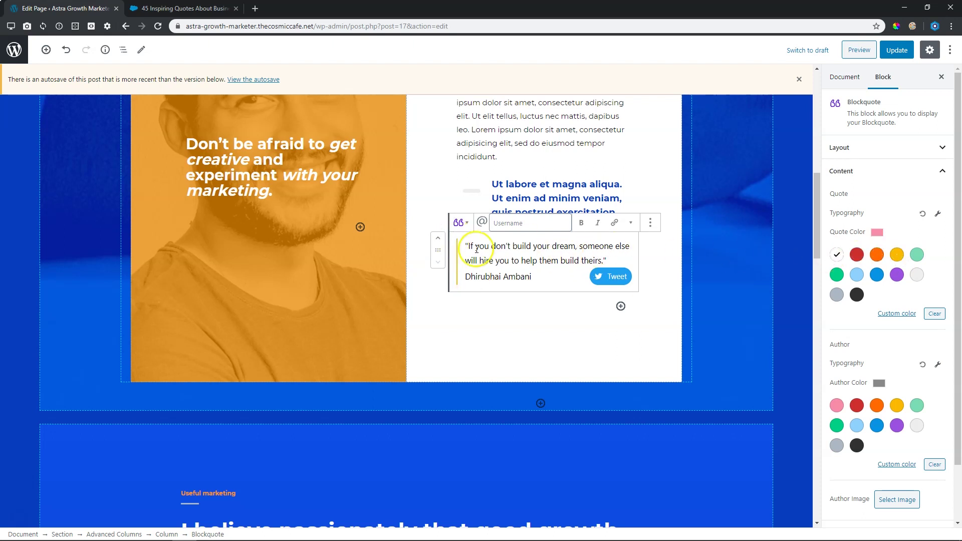
pyautogui.moveTo(466, 245); pyautogui.dragTo(607, 263)
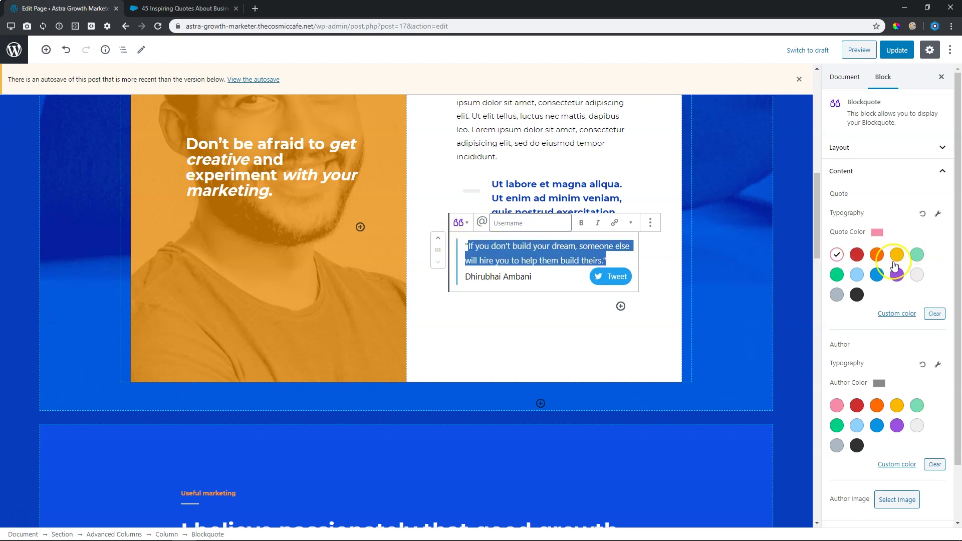
pyautogui.click(928, 273)
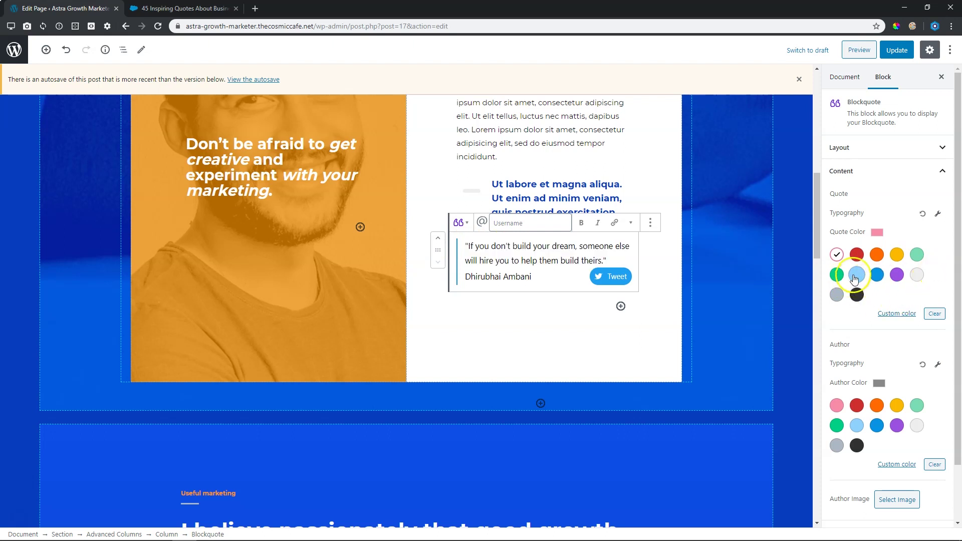
pyautogui.click(857, 275)
pyautogui.click(884, 277)
pyautogui.click(940, 268)
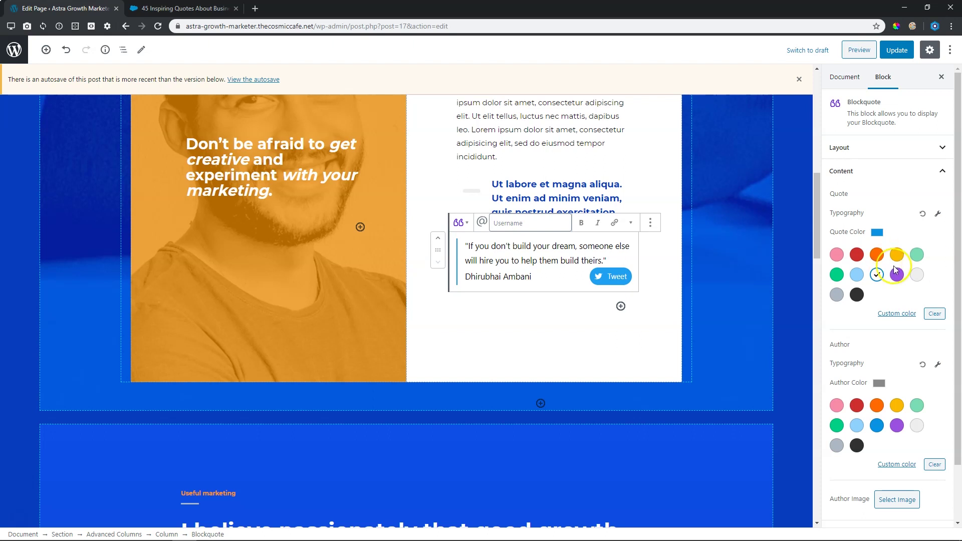
pyautogui.click(876, 254)
# Update the page and preview the blockquote's text color and border on the About page.
pyautogui.click(894, 52)
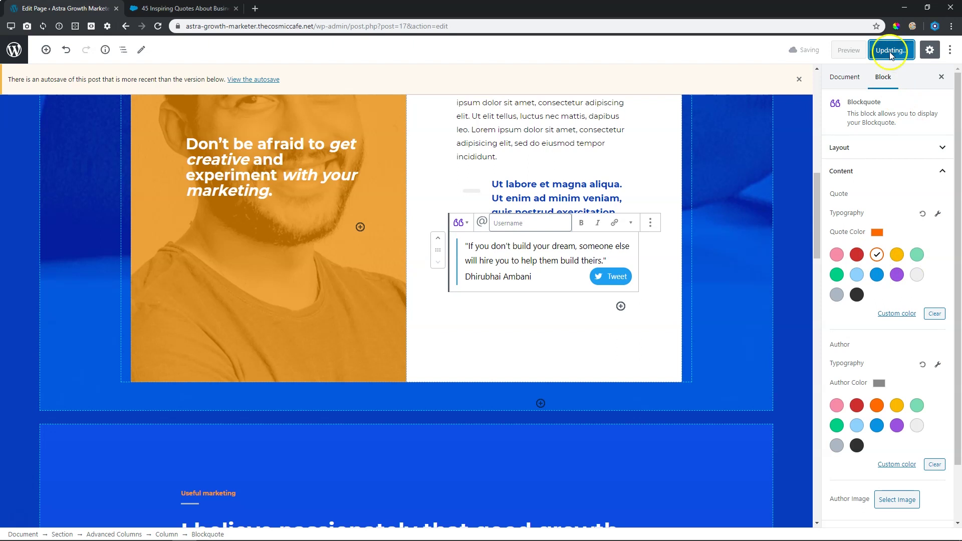
pyautogui.click(848, 51)
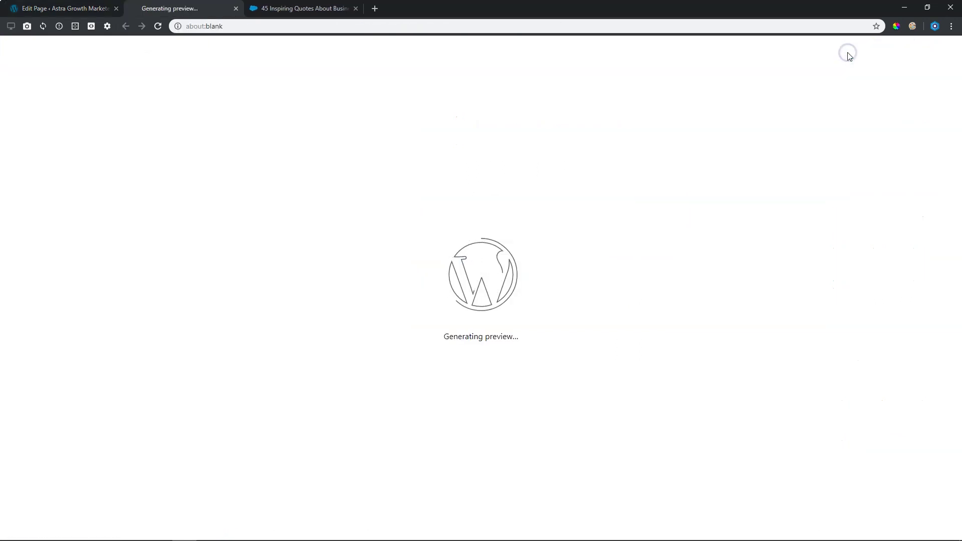
pyautogui.scroll(-5, 737, 157)
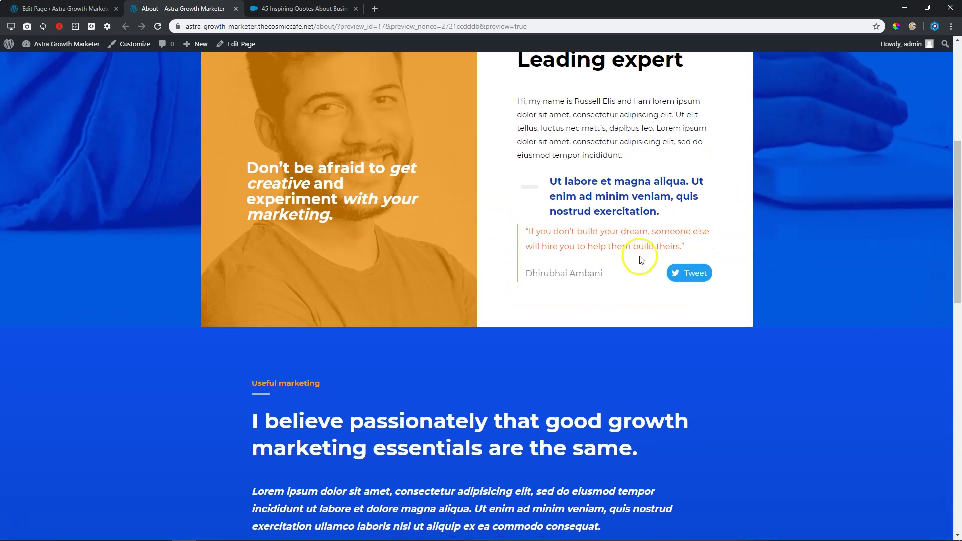
pyautogui.click(75, 8)
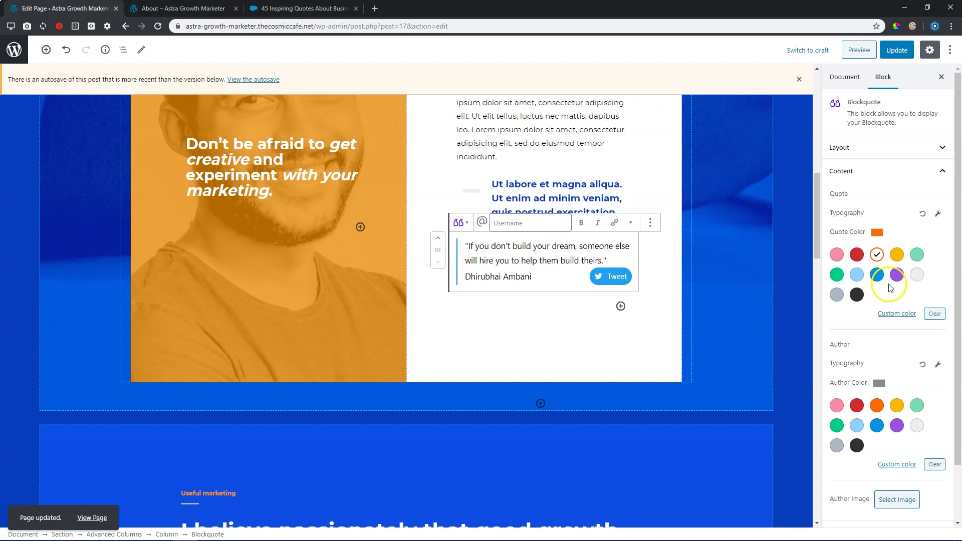
# Set the author color to blue after trying red and orange.
pyautogui.scroll(-2, 882, 233)
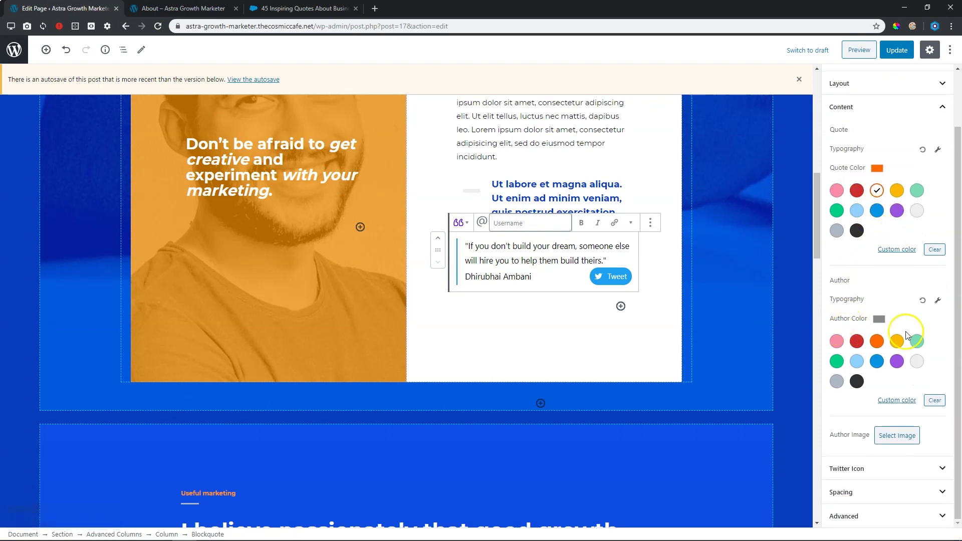
pyautogui.click(856, 341)
pyautogui.click(874, 342)
pyautogui.click(877, 357)
# Update the page and check the author color in the About page preview.
pyautogui.click(896, 52)
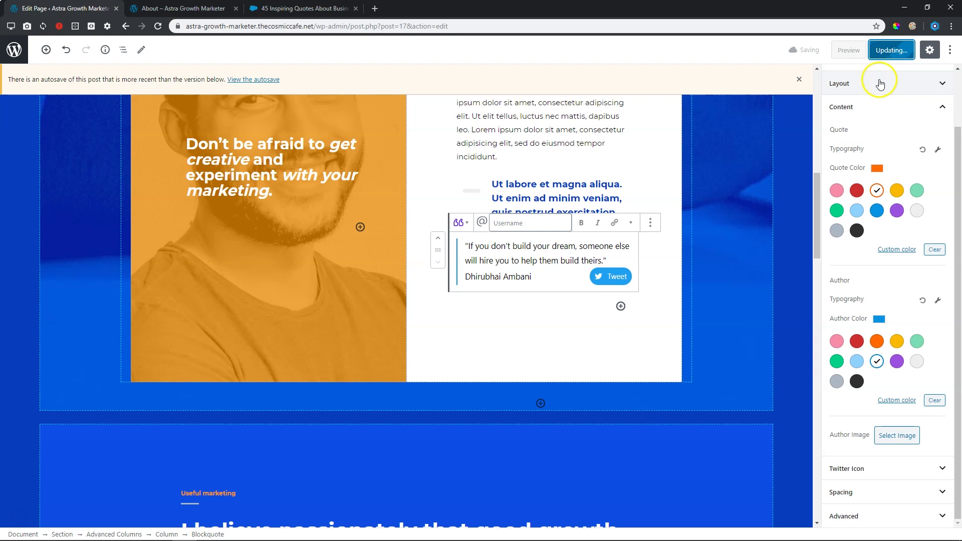
pyautogui.click(199, 8)
pyautogui.scroll(-6, 240, 173)
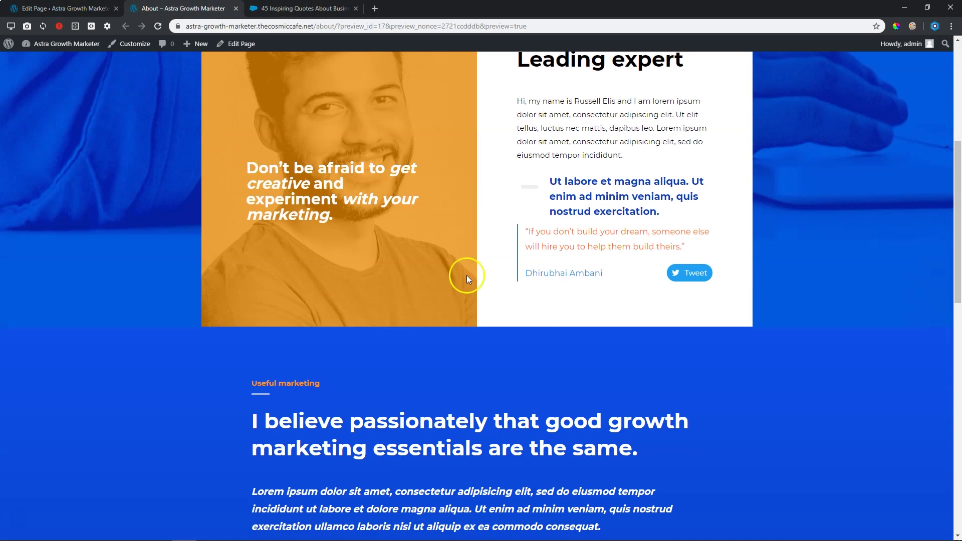
pyautogui.click(66, 8)
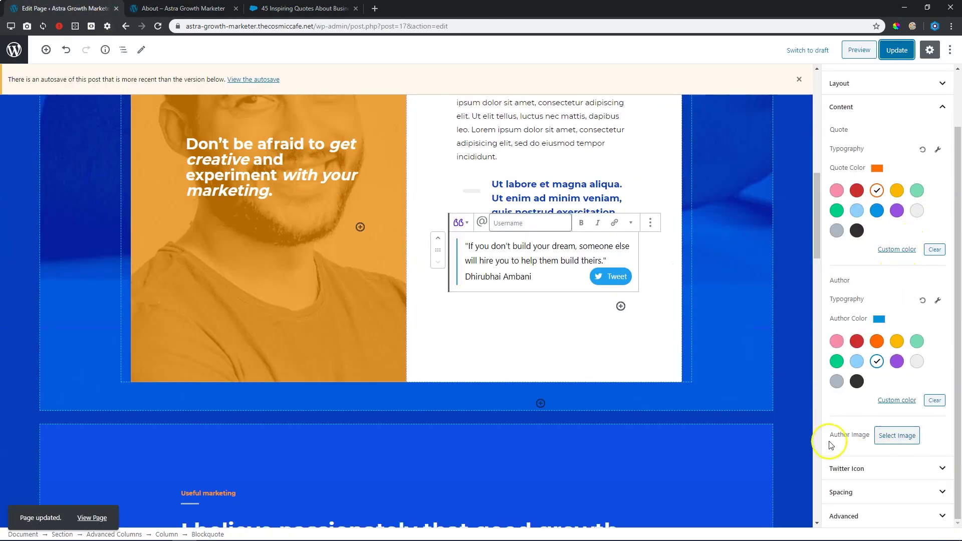
# Add about-me.jpg from the media library as the blockquote's author image.
pyautogui.click(897, 436)
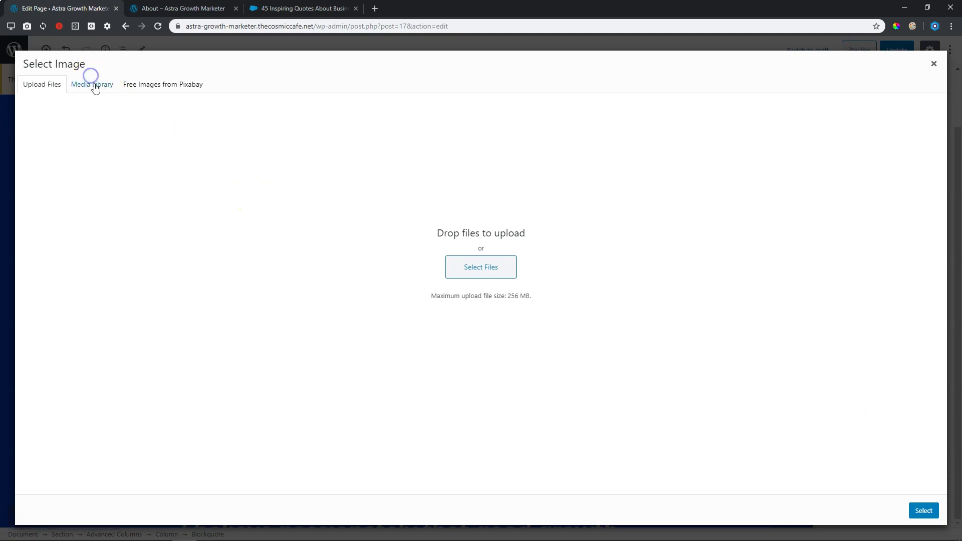
pyautogui.click(96, 86)
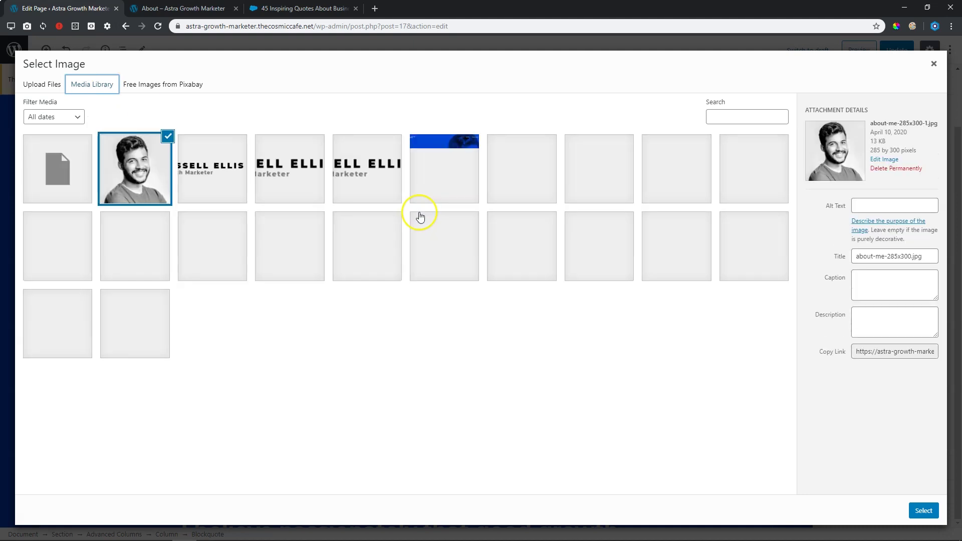
pyautogui.click(522, 169)
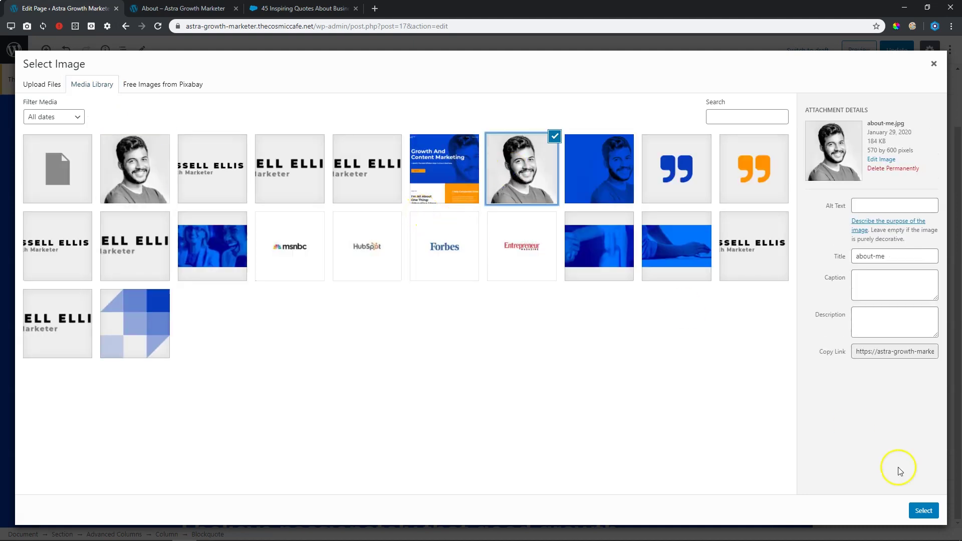
pyautogui.click(923, 511)
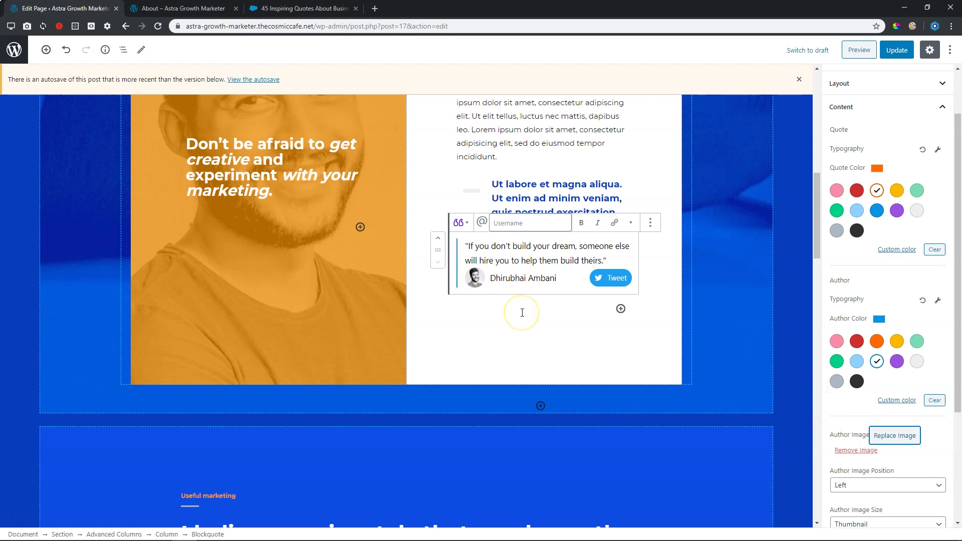
# Turn the blockquote's Twitter icon off and back on.
pyautogui.scroll(2, 877, 220)
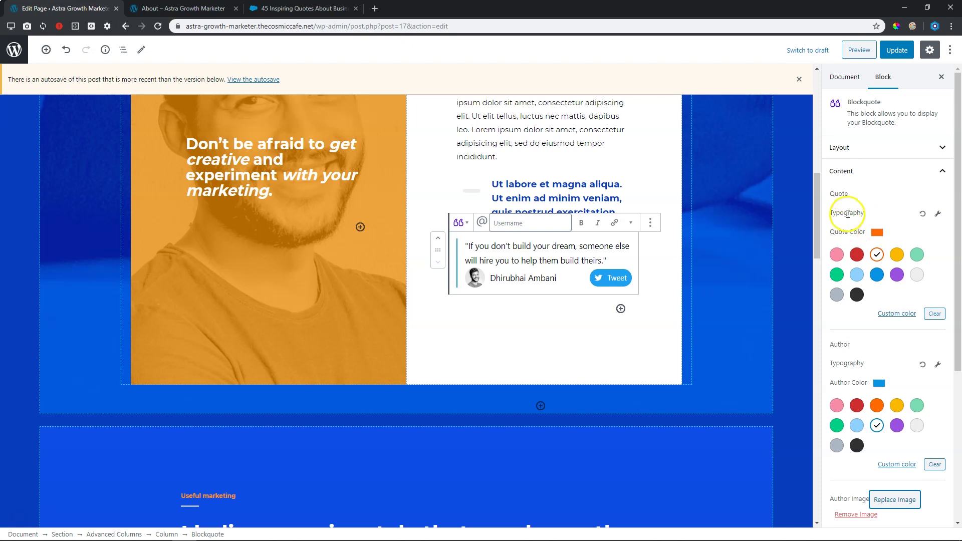
pyautogui.click(850, 175)
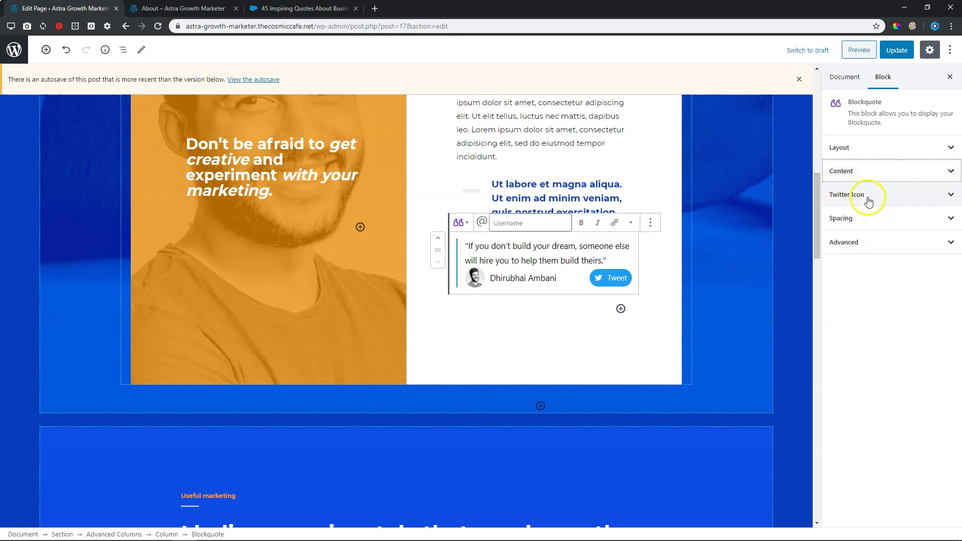
pyautogui.click(868, 198)
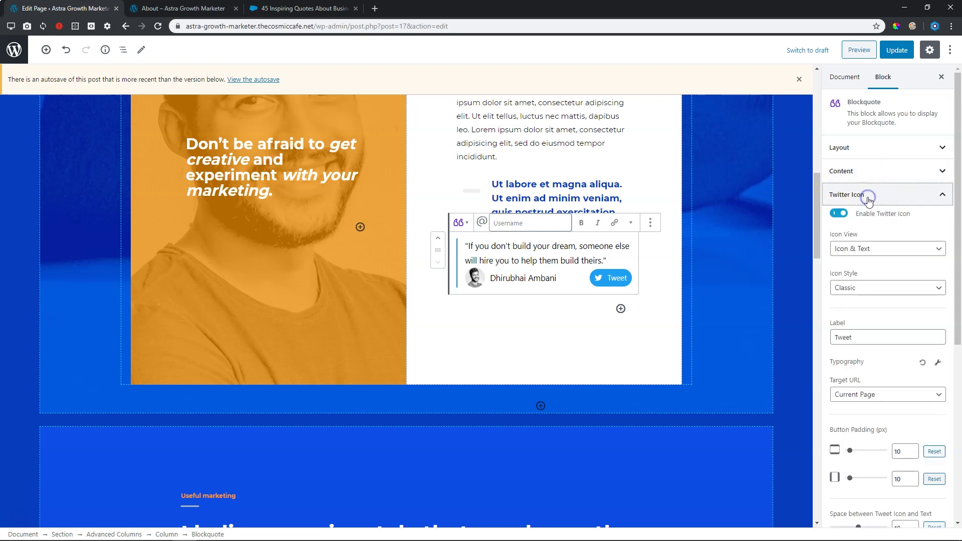
pyautogui.click(839, 215)
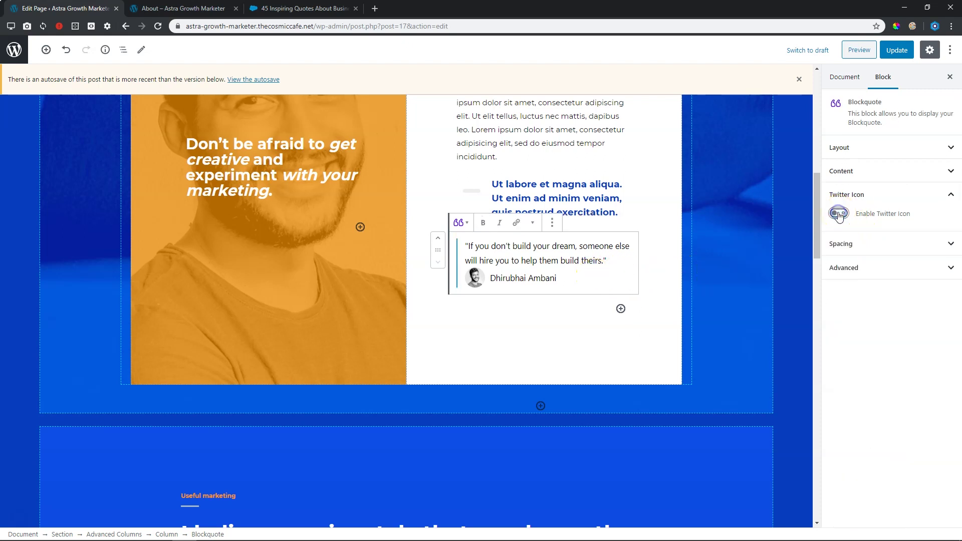
pyautogui.click(839, 215)
# Try the Icon and Text views for the Twitter icon and return to Icon & Text.
pyautogui.click(841, 250)
pyautogui.click(847, 273)
pyautogui.click(846, 250)
pyautogui.click(851, 287)
pyautogui.click(847, 251)
pyautogui.click(847, 262)
# Try the Icon view for the Twitter icon with the Bubble and Link styles.
pyautogui.click(850, 249)
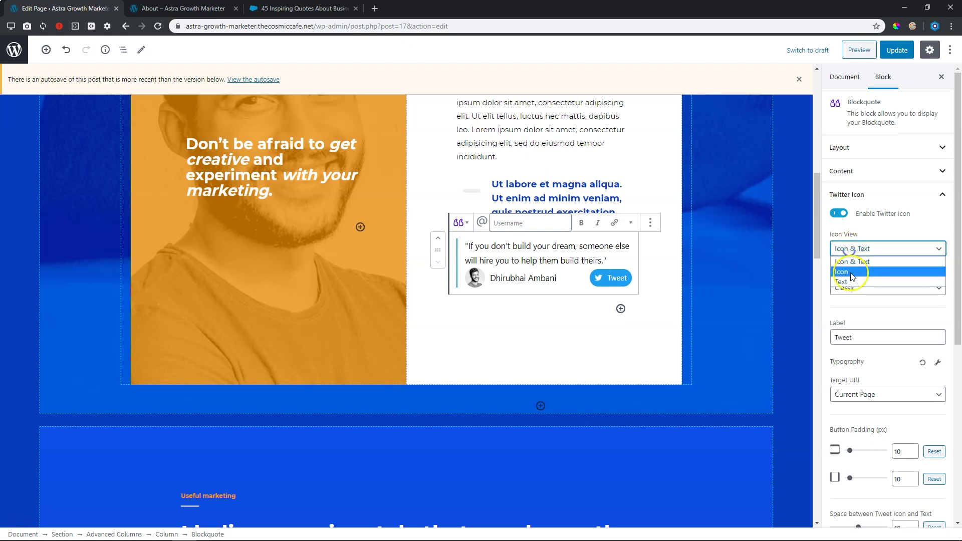
pyautogui.click(850, 273)
pyautogui.click(858, 288)
pyautogui.click(860, 312)
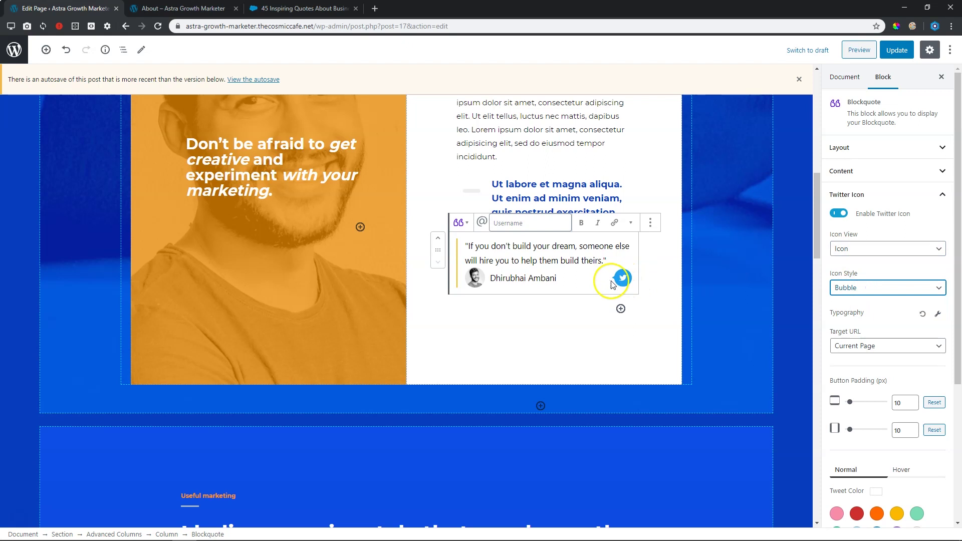
pyautogui.click(846, 286)
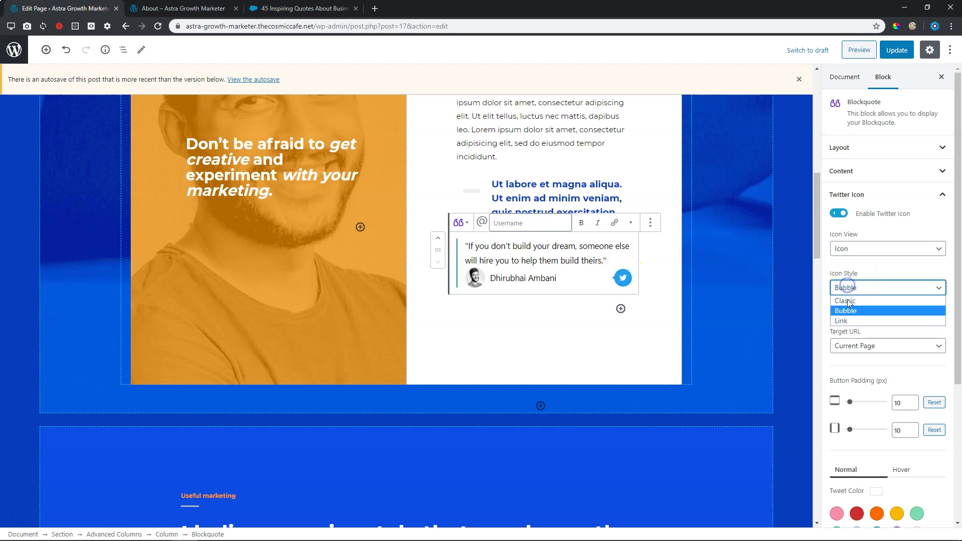
pyautogui.click(842, 321)
# Set the Twitter icon's view to Icon & Text after trying Text, and its style to Classic after trying Bubble.
pyautogui.click(840, 249)
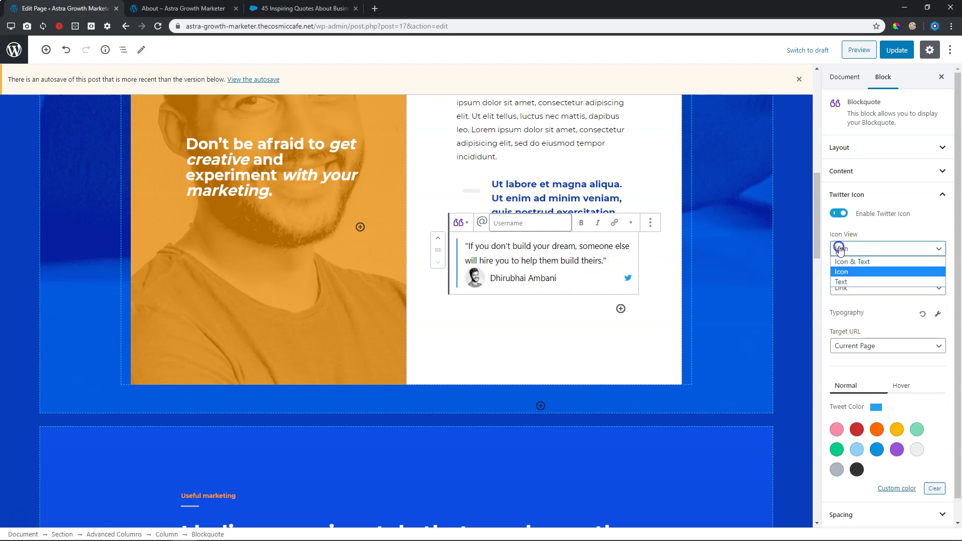
pyautogui.click(840, 281)
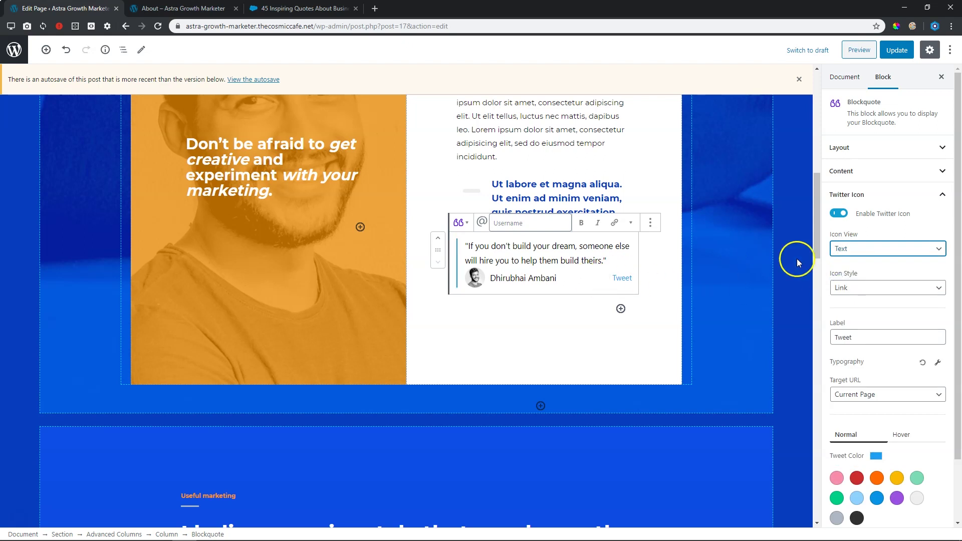
pyautogui.click(840, 249)
pyautogui.click(840, 260)
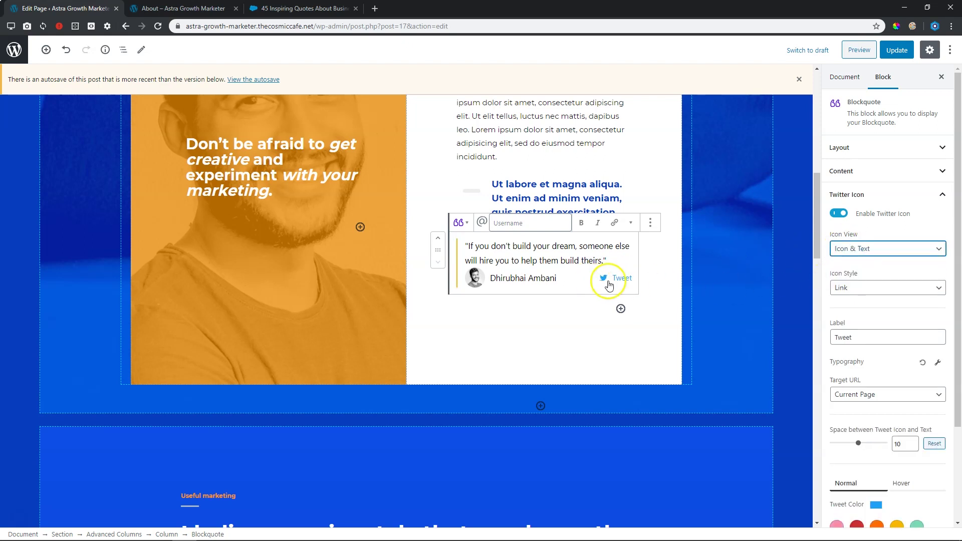
pyautogui.click(849, 288)
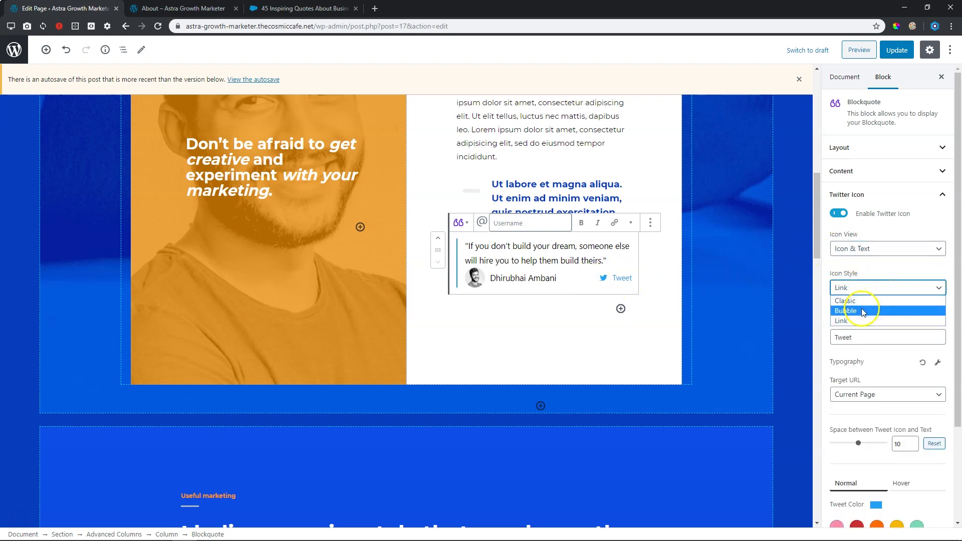
pyautogui.click(863, 311)
pyautogui.click(859, 287)
pyautogui.click(857, 301)
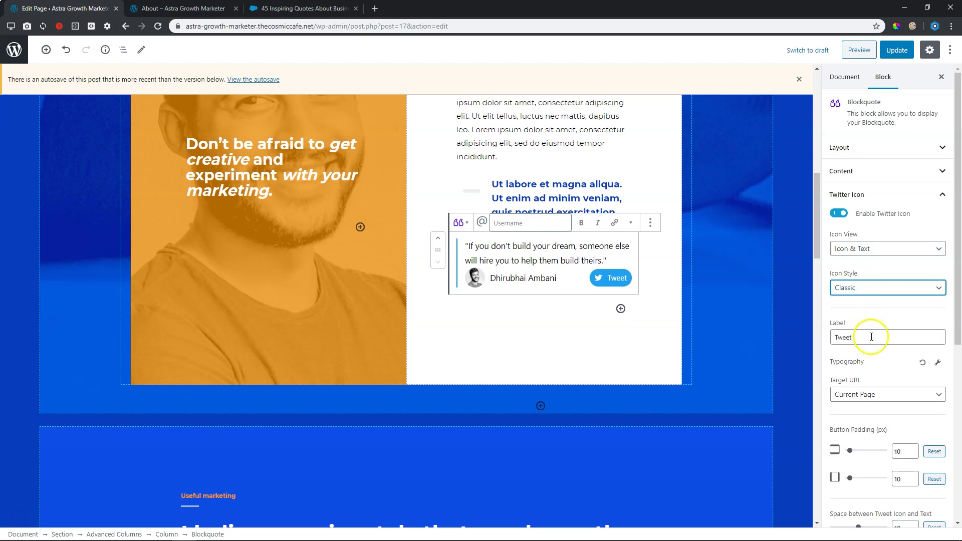
# Set the Tweet button's vertical padding to 22 px and its horizontal padding to 15 px.
pyautogui.scroll(-2, 841, 326)
pyautogui.moveTo(853, 357); pyautogui.dragTo(851, 380)
pyautogui.click(849, 378)
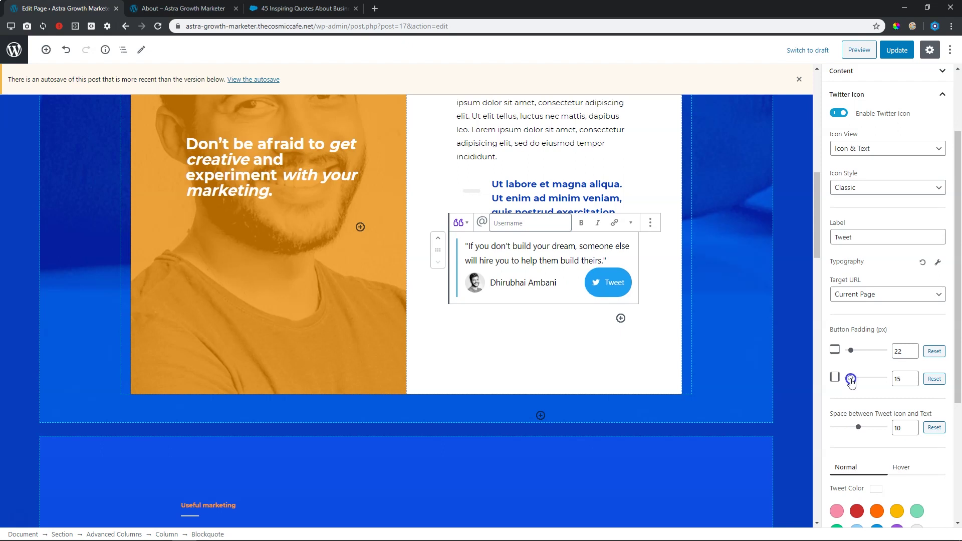
# Set the Tweet button's vertical padding to 15 px.
pyautogui.click(912, 354)
pyautogui.click(911, 354)
pyautogui.click(912, 354)
pyautogui.click(912, 354)
pyautogui.click(912, 354)
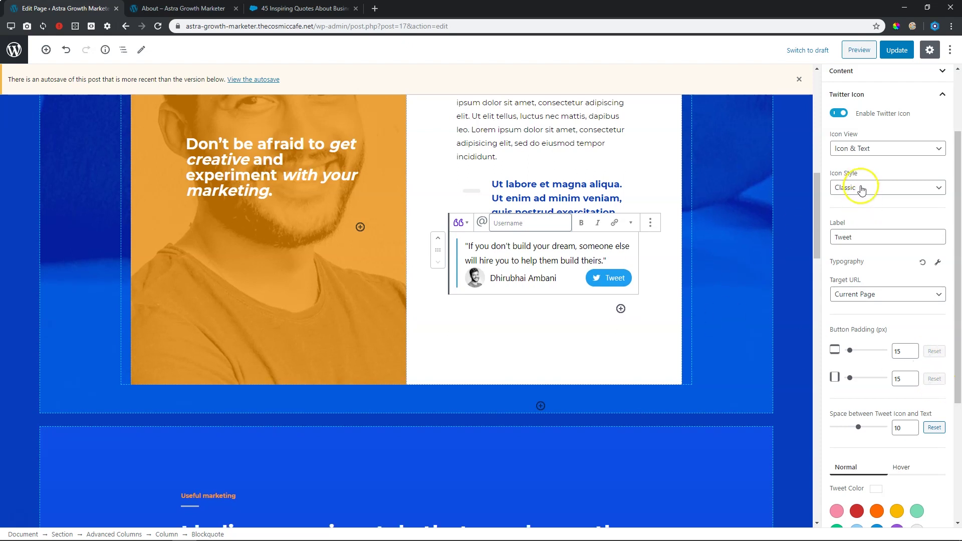
# Set the space between the Tweet icon and text to 8 and the normal Tweet color to yellow.
pyautogui.scroll(-2, 866, 260)
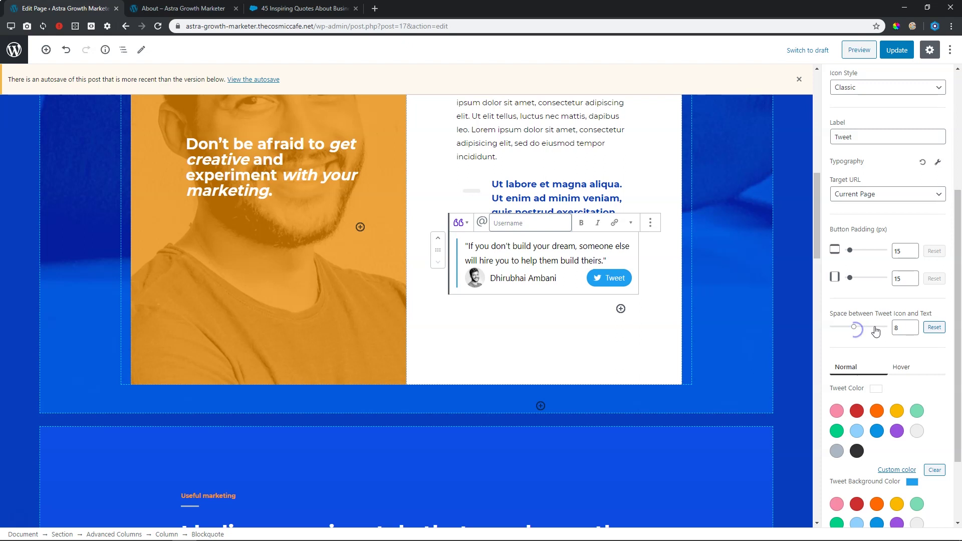
pyautogui.scroll(-2, 875, 330)
pyautogui.click(896, 313)
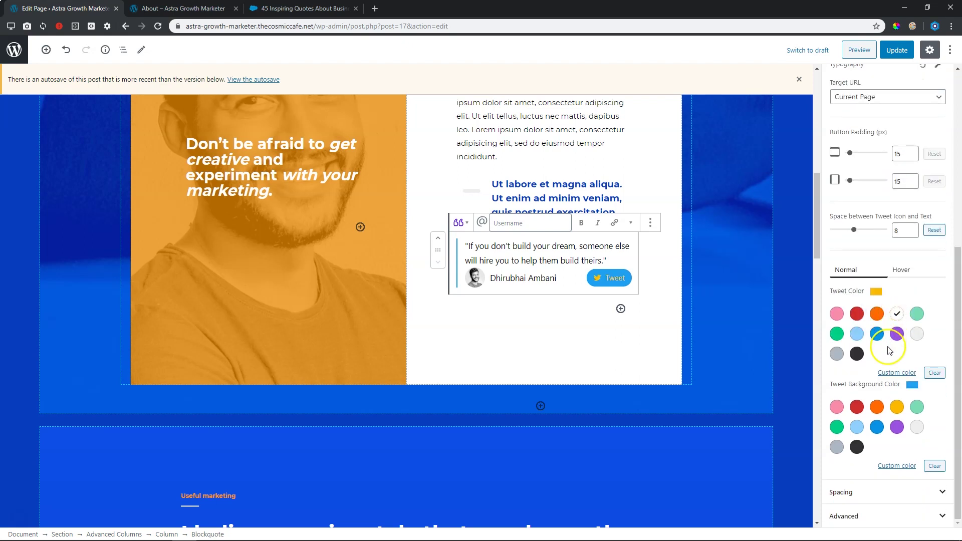
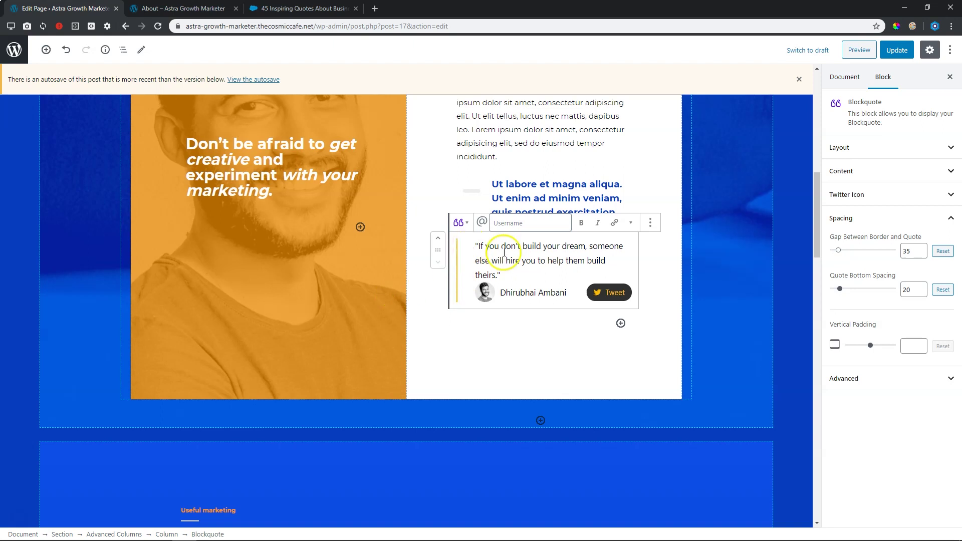
# Set the blockquote's gap between border and quote to 20.
pyautogui.moveTo(838, 250); pyautogui.dragTo(837, 251)
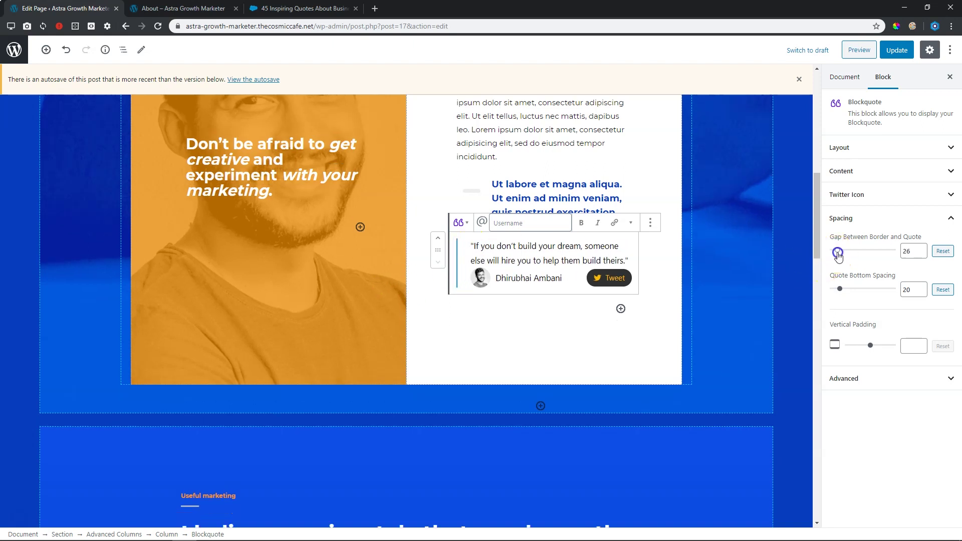
pyautogui.click(925, 256)
pyautogui.click(923, 256)
pyautogui.click(923, 256)
pyautogui.click(923, 256)
pyautogui.click(923, 256)
pyautogui.click(924, 256)
pyautogui.click(923, 256)
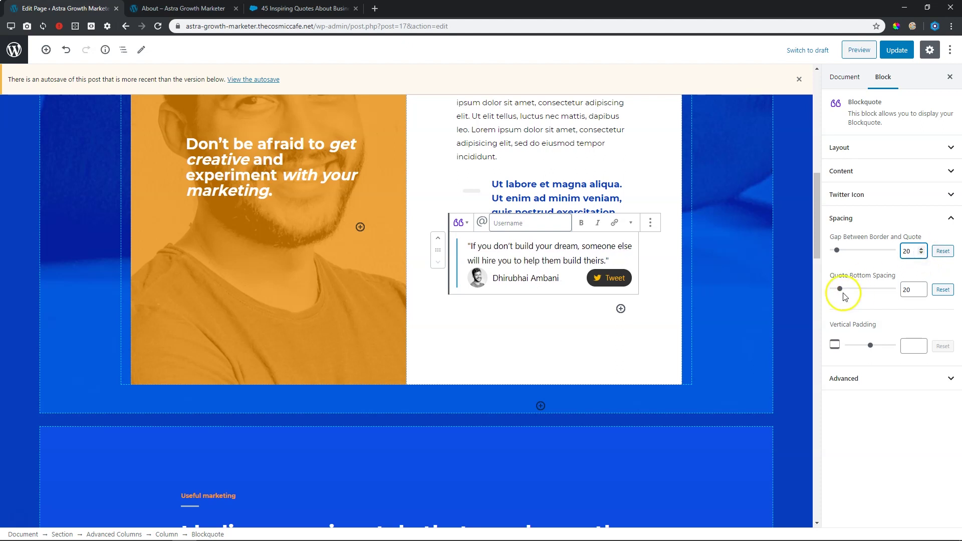
# Try a quote bottom spacing of 107, update the page and check it in the About page preview.
pyautogui.moveTo(839, 289); pyautogui.dragTo(857, 289)
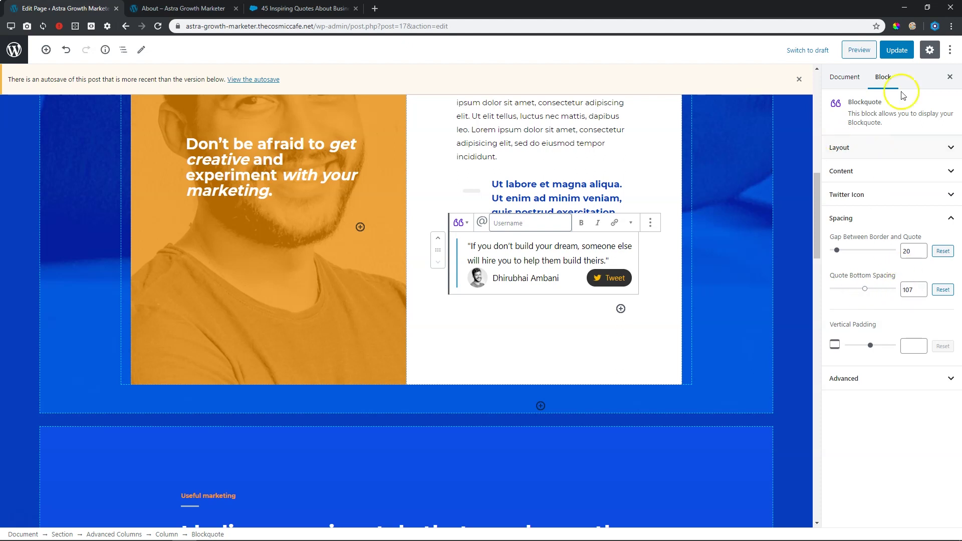
pyautogui.click(898, 54)
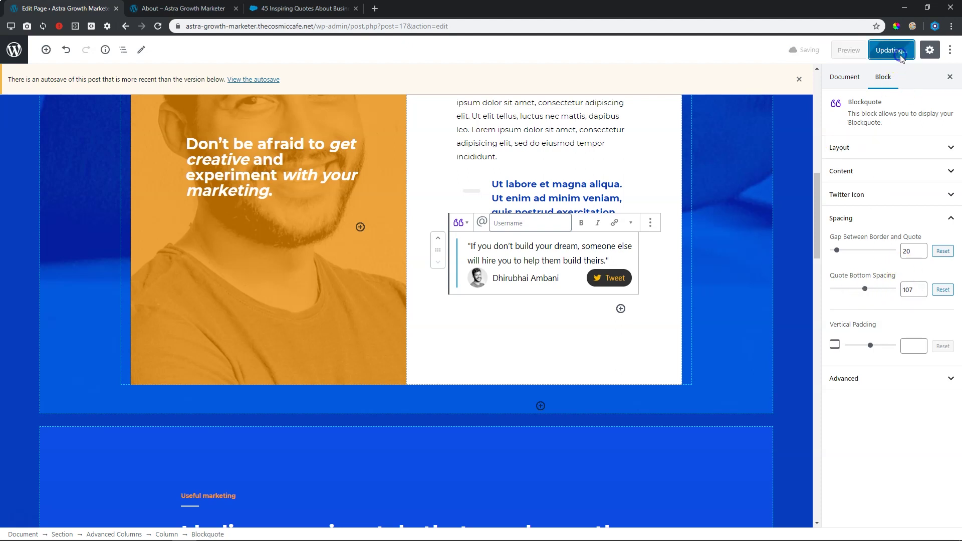
pyautogui.click(193, 10)
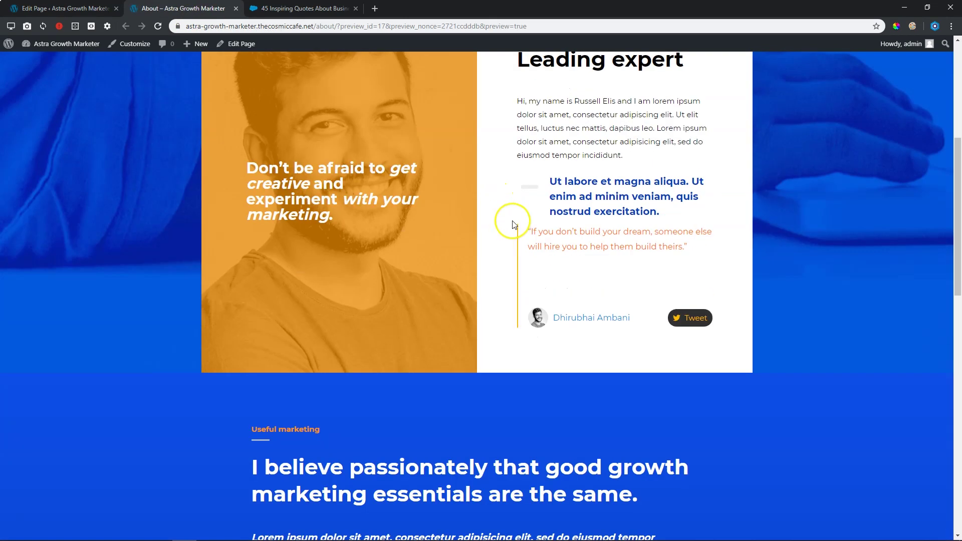
# Set the quote bottom spacing to 16 in the editor, update the page and reload the About page preview.
pyautogui.click(65, 8)
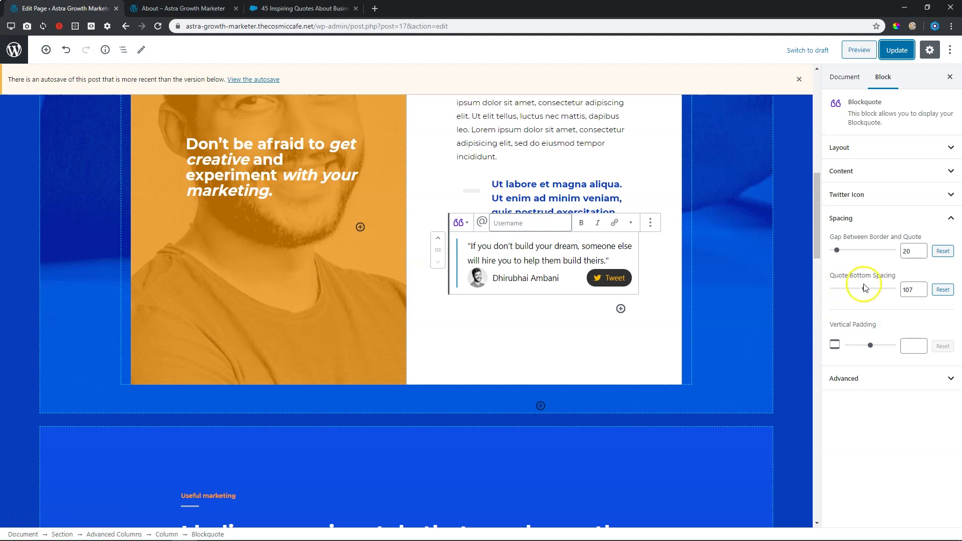
pyautogui.moveTo(864, 288); pyautogui.dragTo(856, 290)
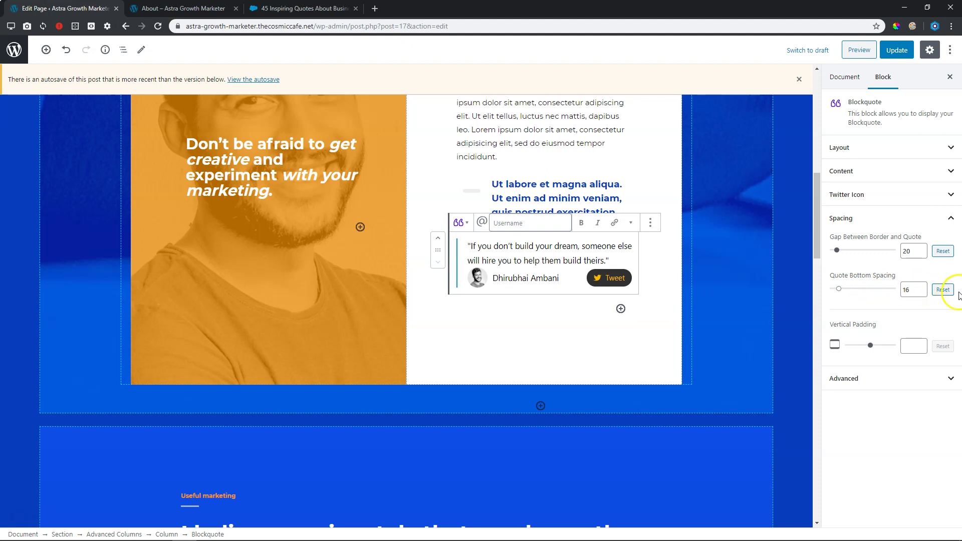
pyautogui.click(897, 51)
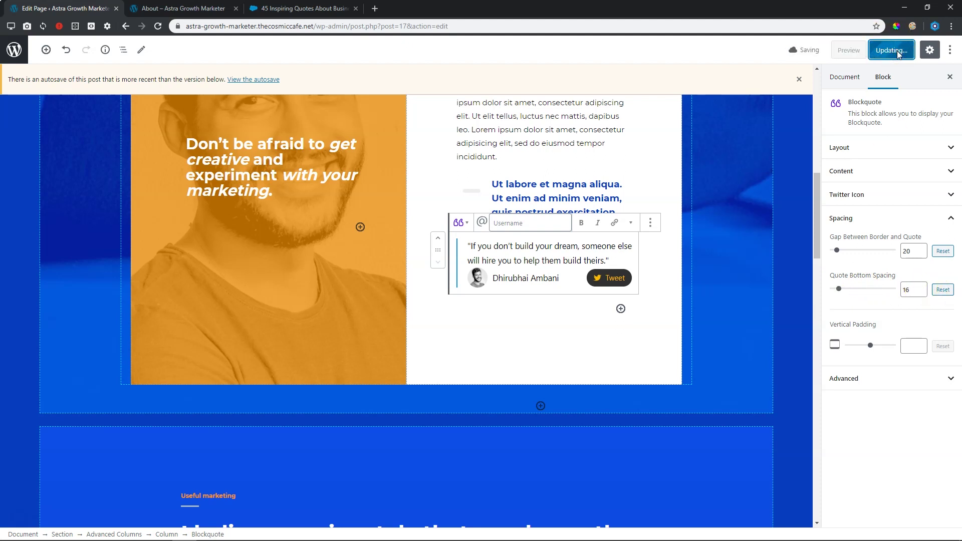
pyautogui.click(175, 8)
pyautogui.press('F5')
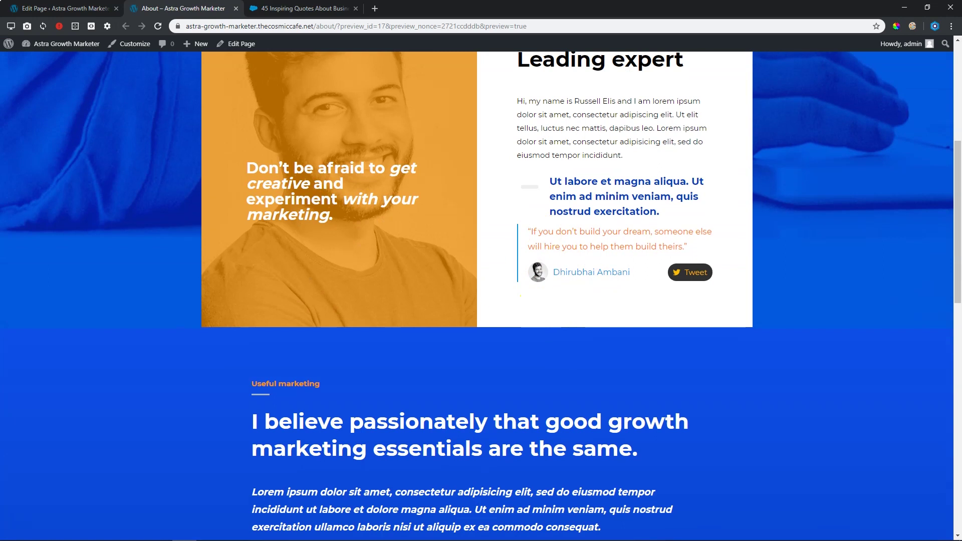
# Move the blockquote out of the white column to above the "Useful marketing" info box in the blue section.
pyautogui.click(57, 8)
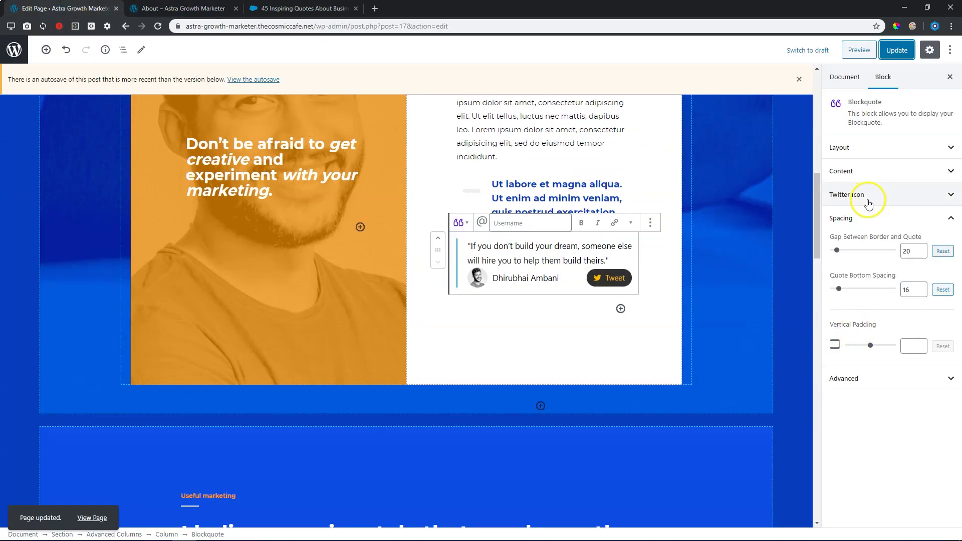
pyautogui.click(866, 218)
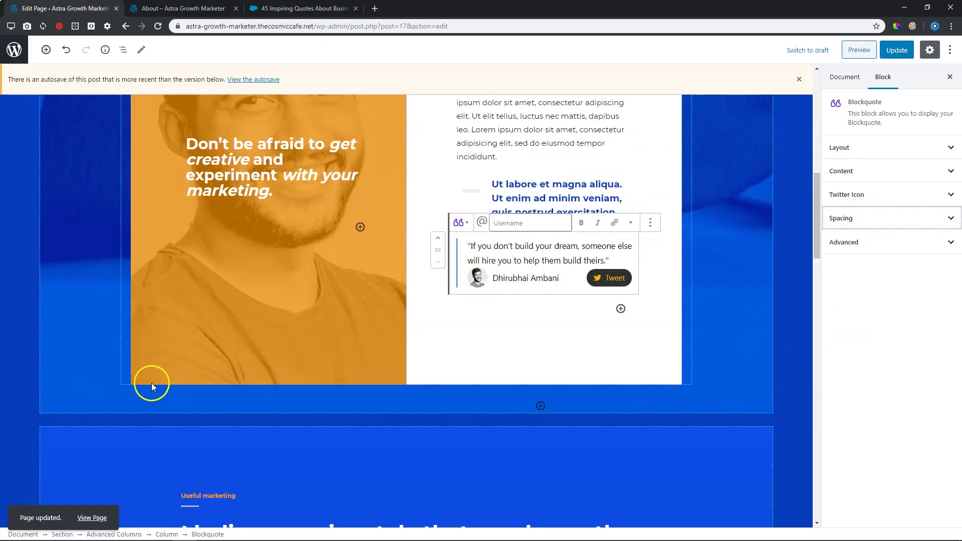
pyautogui.scroll(-4, 427, 299)
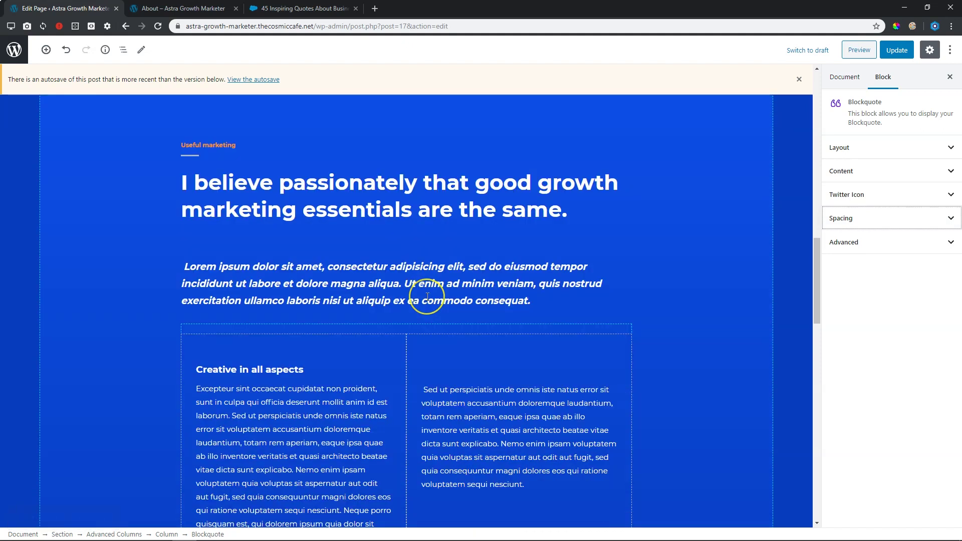
pyautogui.scroll(3, 427, 297)
pyautogui.hotkey('ctrl', 'z')
pyautogui.moveTo(440, 217); pyautogui.dragTo(362, 459)
pyautogui.scroll(-5, 362, 459)
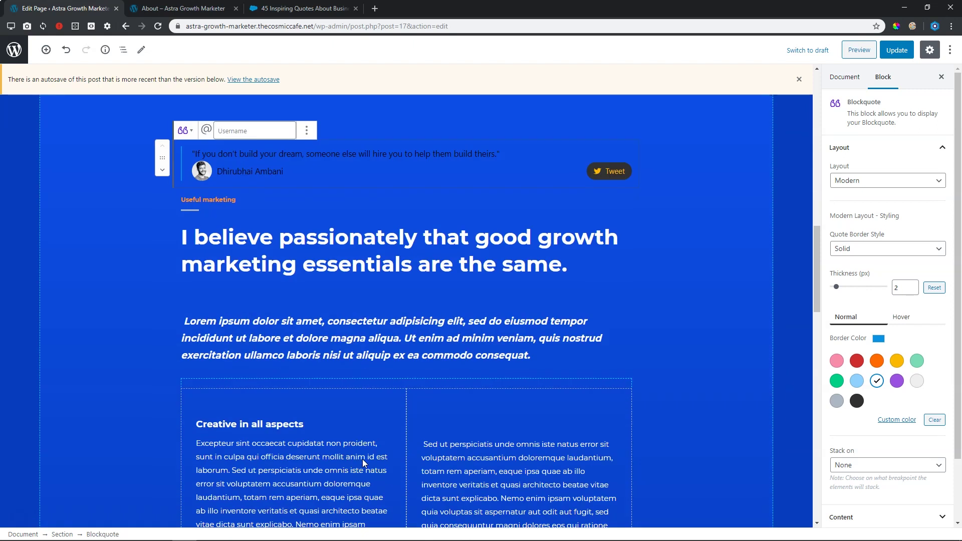
# Add a Spacer block and place it between the blockquote and the "Useful marketing" info box.
pyautogui.click(238, 217)
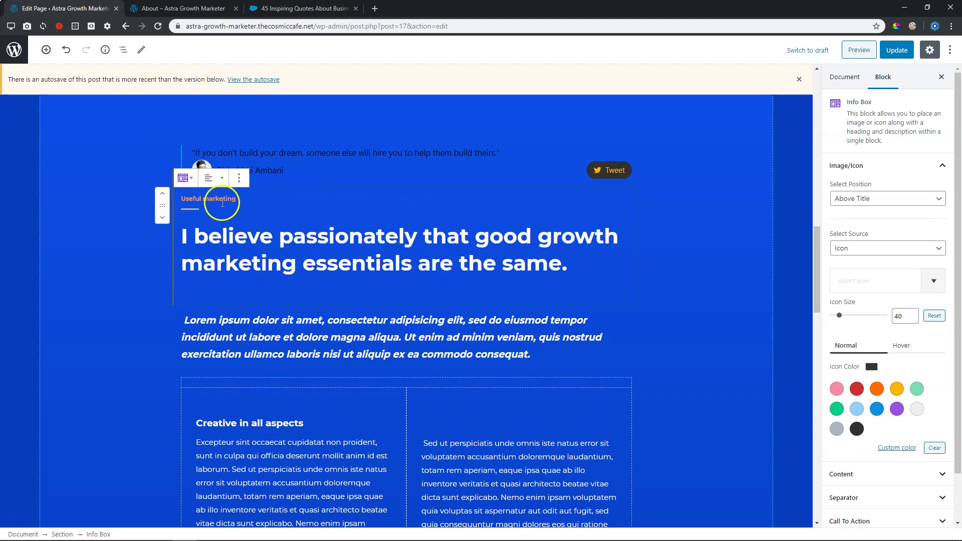
pyautogui.click(46, 50)
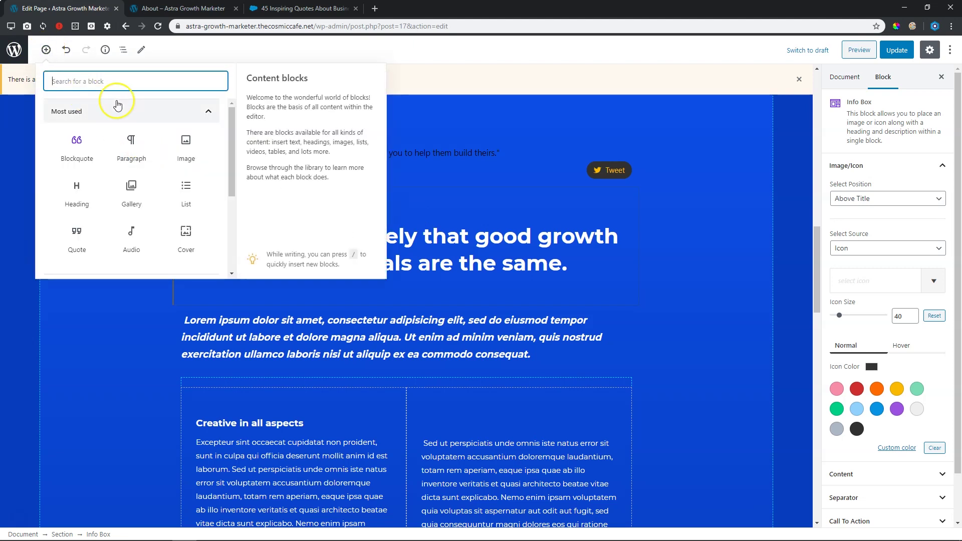
pyautogui.write('sp')
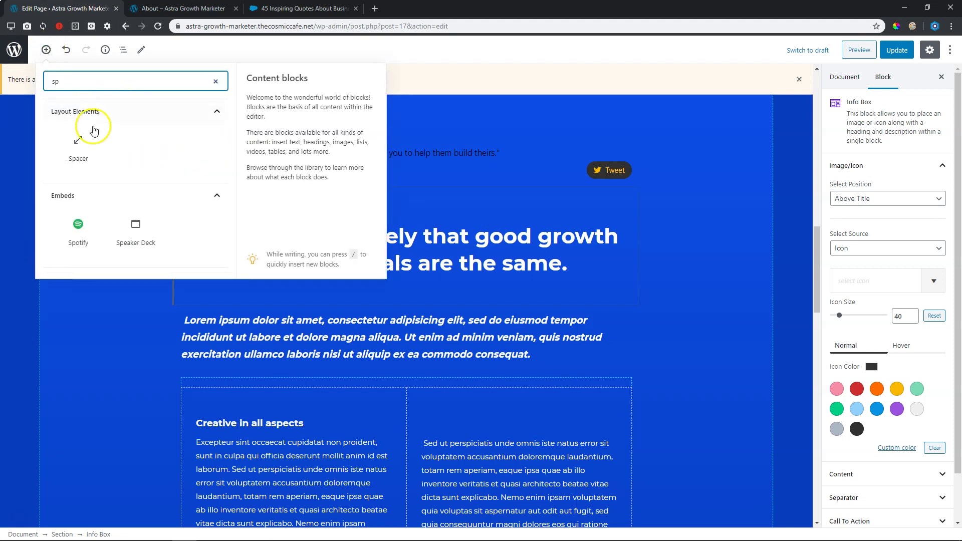
pyautogui.click(88, 145)
pyautogui.click(163, 311)
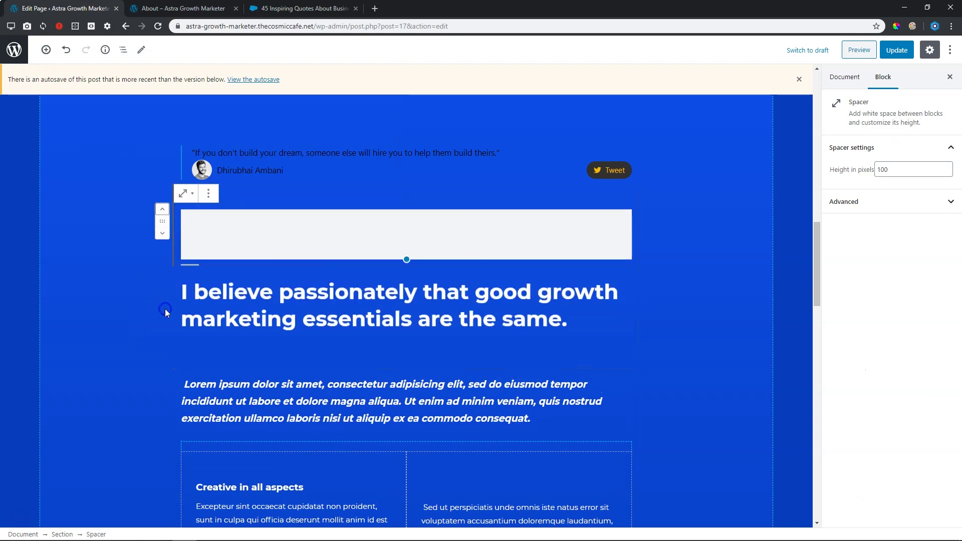
pyautogui.click(720, 221)
pyautogui.scroll(-5, 642, 204)
pyautogui.scroll(6, 637, 242)
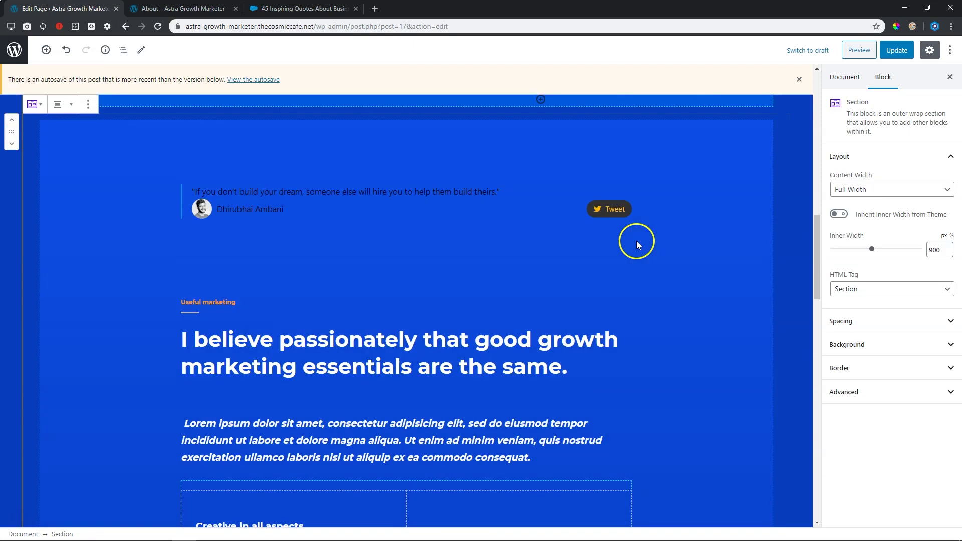
# Set the blockquote's quote color to the custom color white (#ffffff).
pyautogui.click(338, 189)
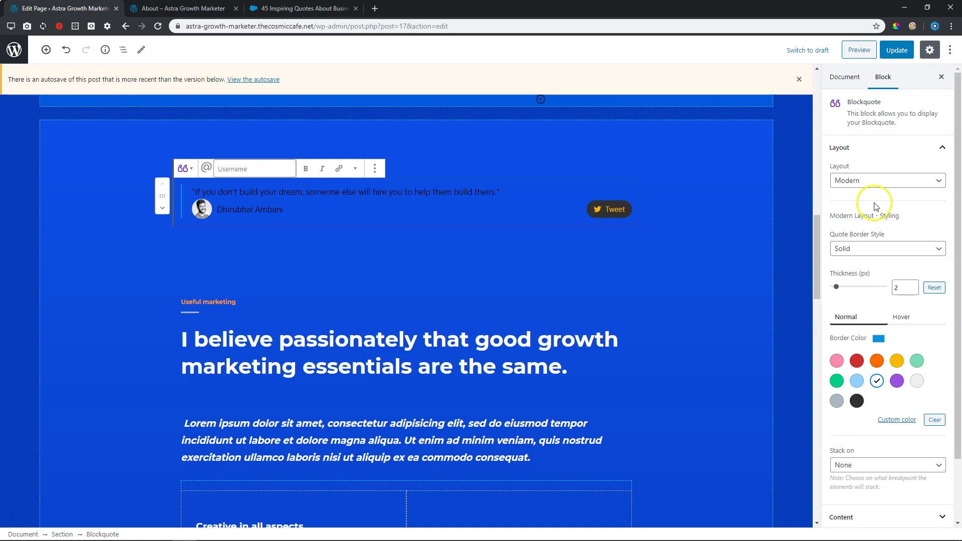
pyautogui.click(868, 147)
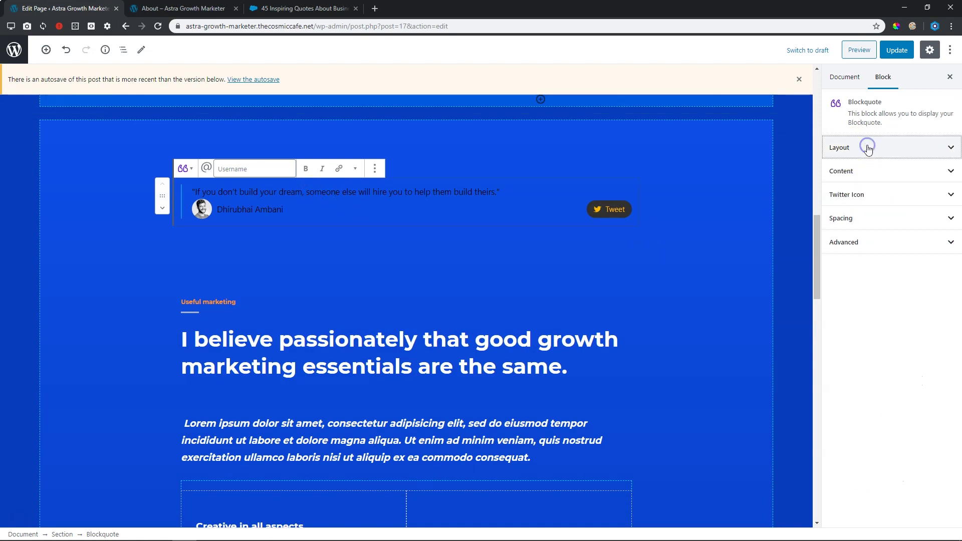
pyautogui.click(865, 173)
pyautogui.click(917, 275)
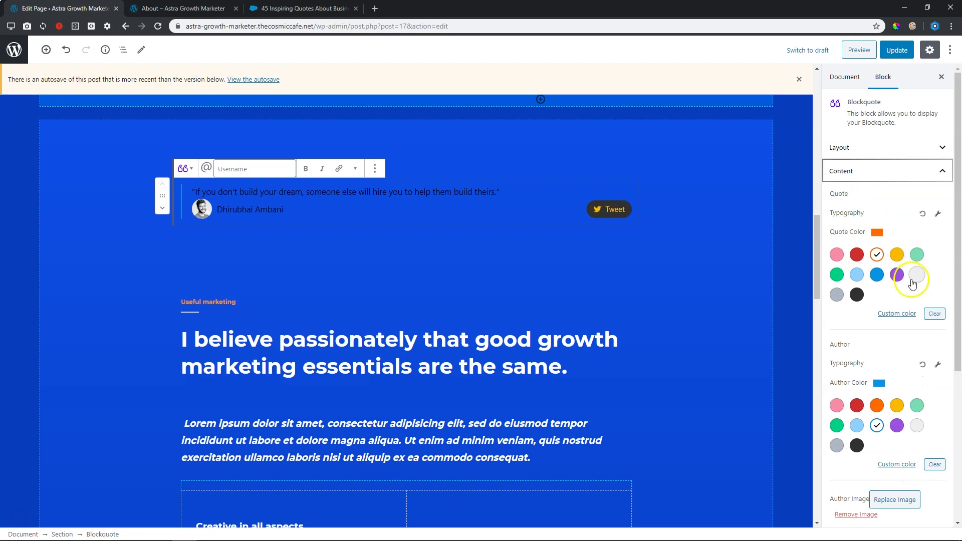
pyautogui.click(896, 314)
pyautogui.moveTo(833, 329); pyautogui.dragTo(824, 318)
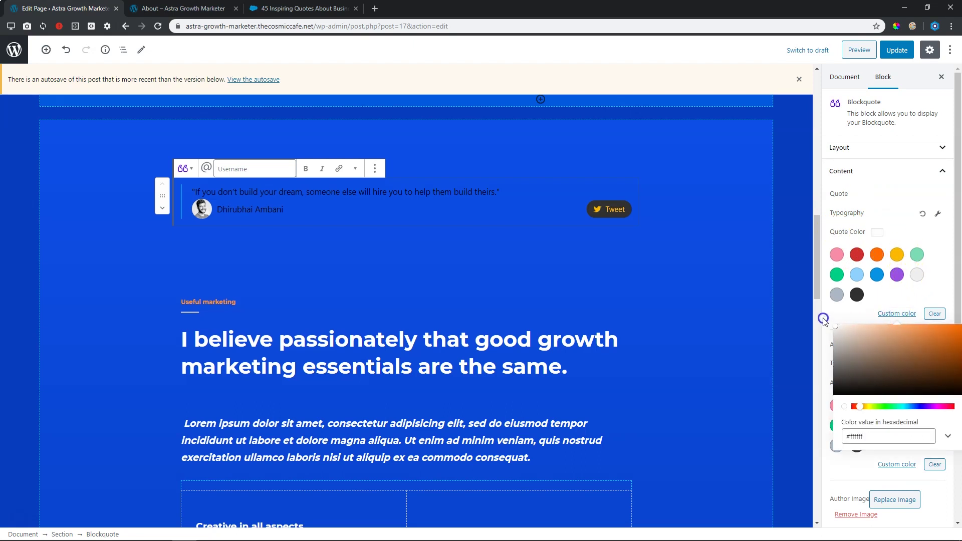
pyautogui.click(937, 275)
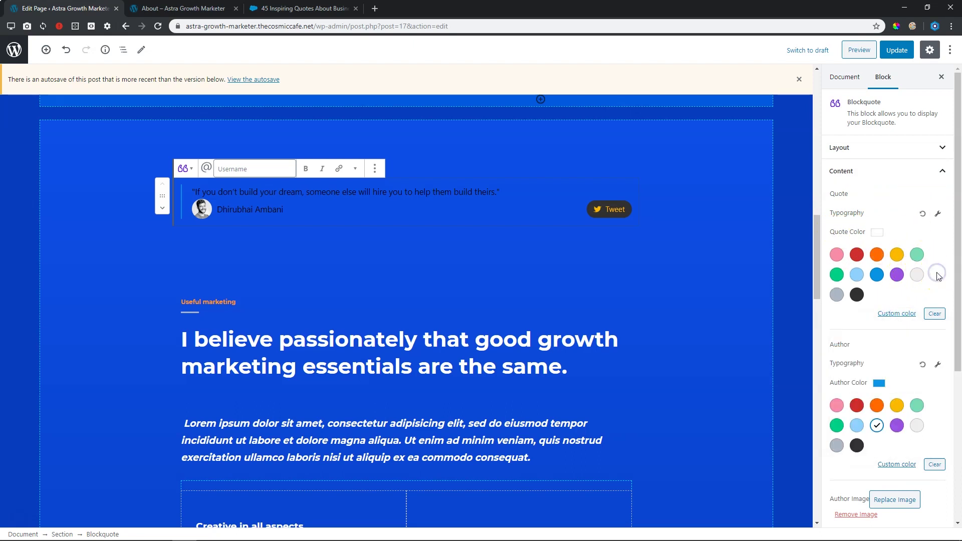
# Set the blockquote's author color to the very light gray swatch and update the page.
pyautogui.scroll(-1, 914, 345)
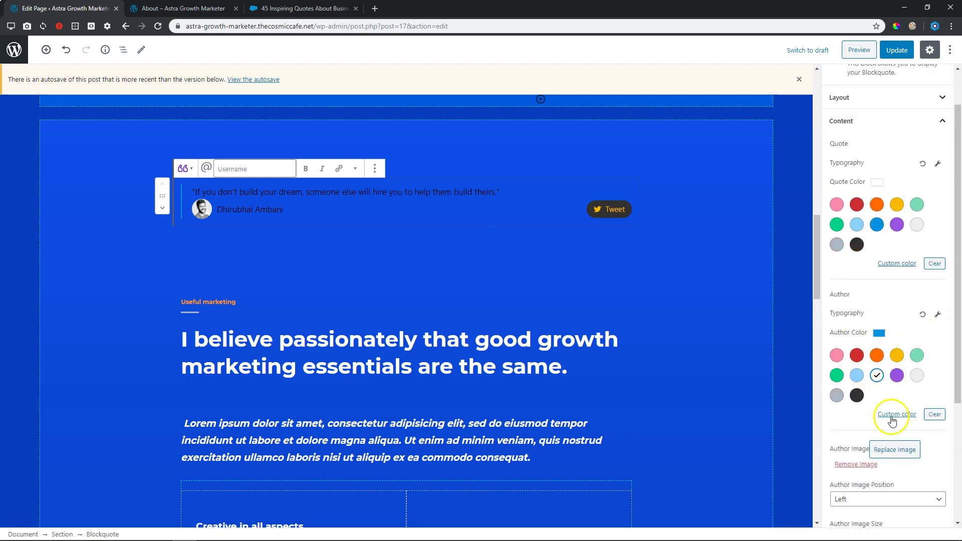
pyautogui.click(917, 376)
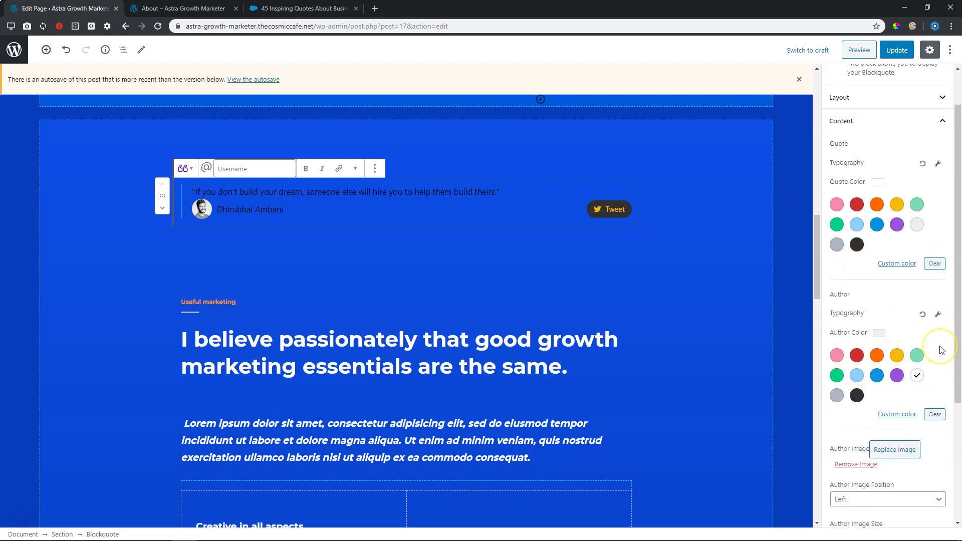
pyautogui.click(903, 52)
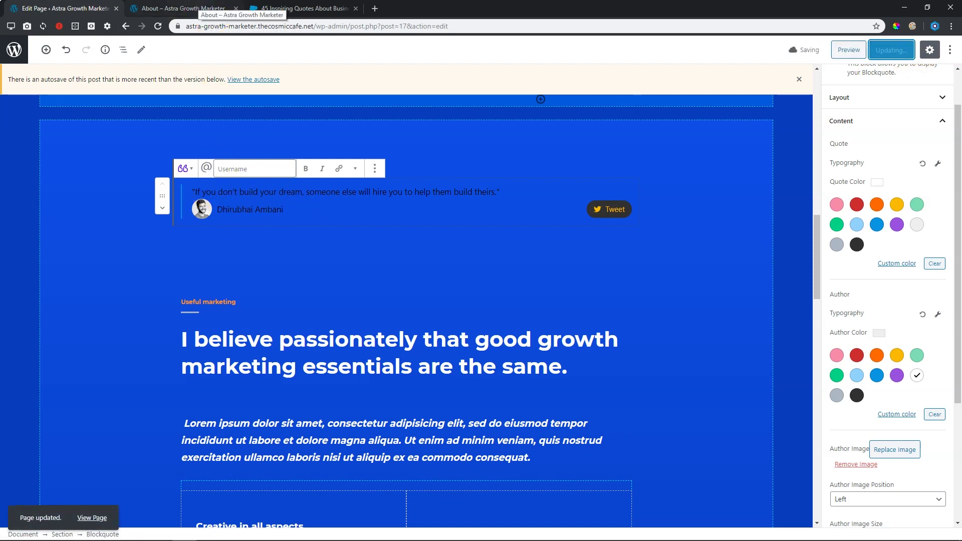
# Review the moved blockquote and its surrounding sections in the About page preview and in the editor.
pyautogui.click(198, 8)
pyautogui.scroll(5, 262, 188)
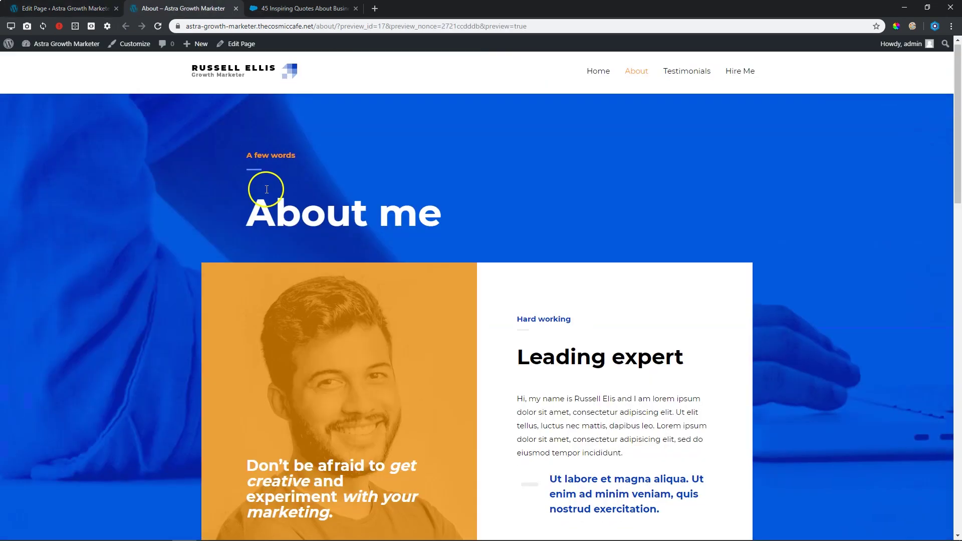
pyautogui.scroll(-3, 265, 190)
pyautogui.scroll(-4, 266, 189)
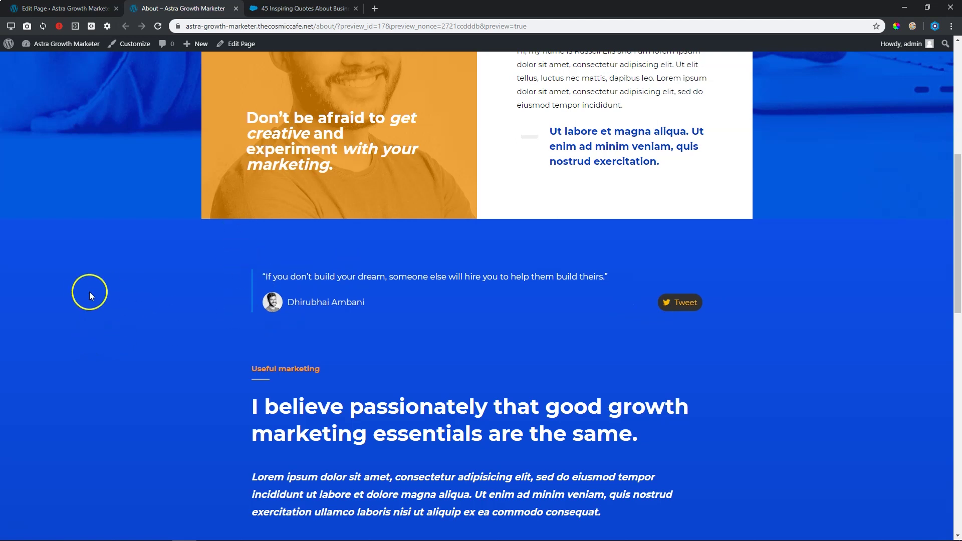
pyautogui.scroll(-2, 139, 288)
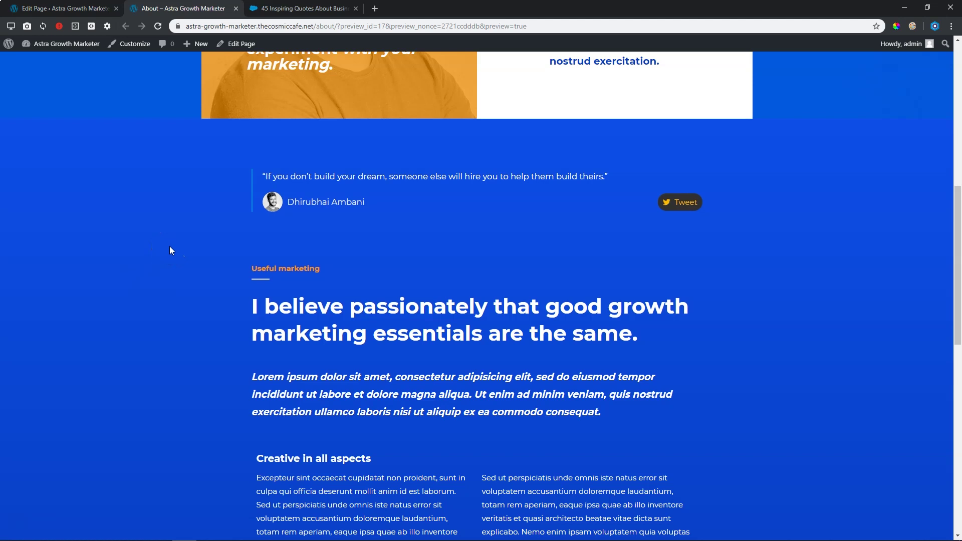
pyautogui.click(61, 9)
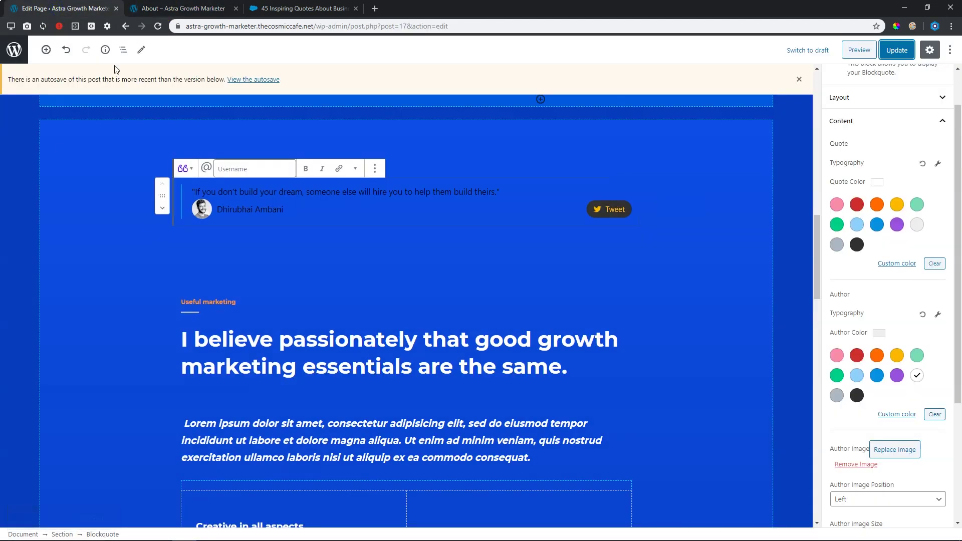
pyautogui.scroll(-8, 425, 272)
pyautogui.scroll(9, 425, 272)
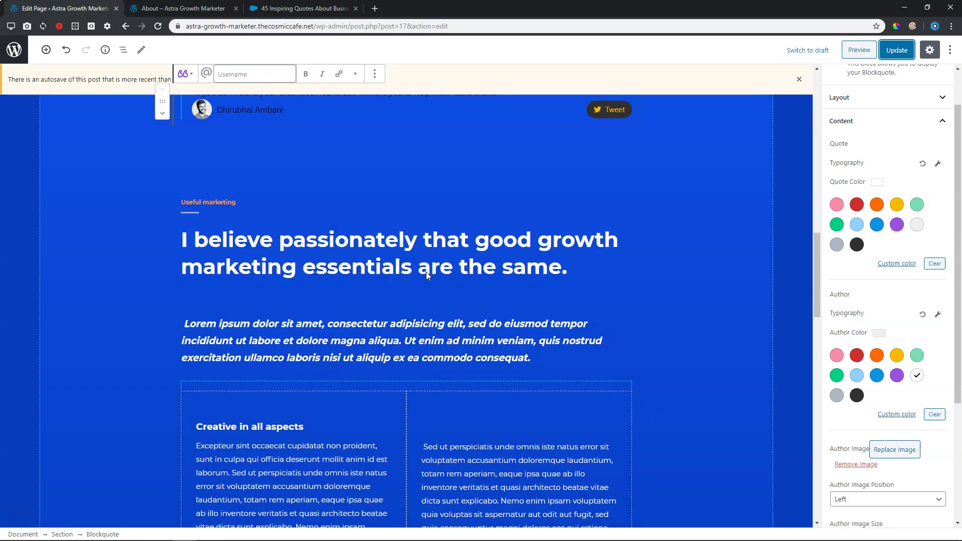
# Switch the blockquote's layout from Modern to Quotation.
pyautogui.scroll(1, 427, 272)
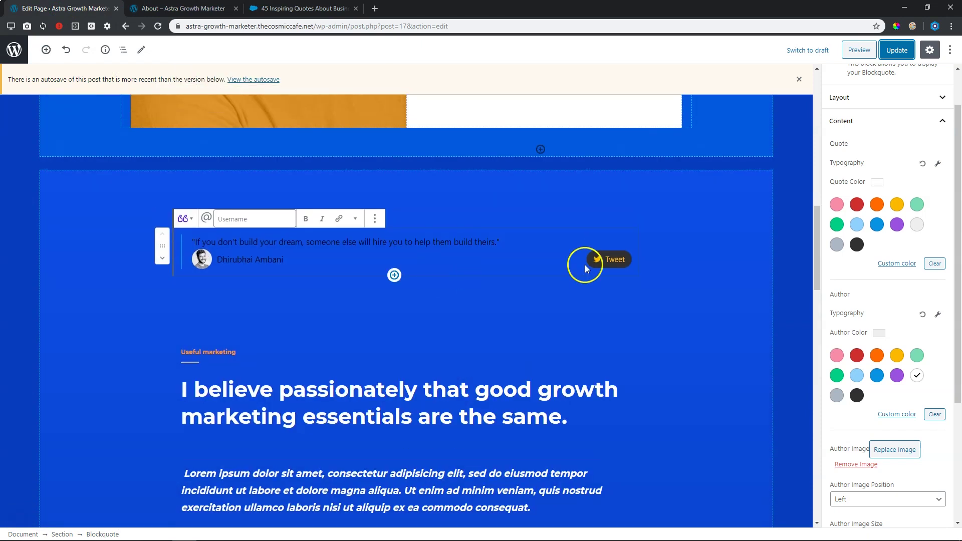
pyautogui.scroll(2, 869, 144)
pyautogui.click(869, 145)
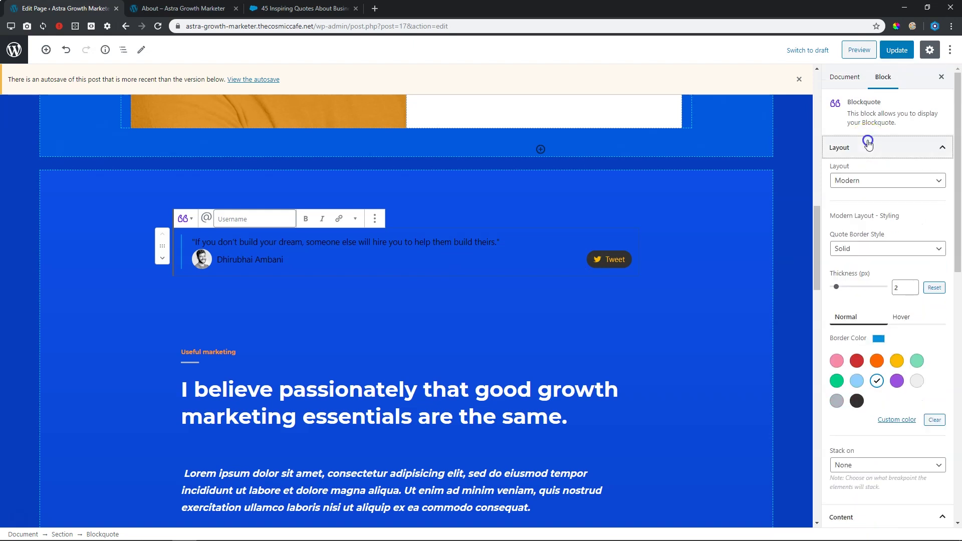
pyautogui.click(868, 182)
pyautogui.click(867, 204)
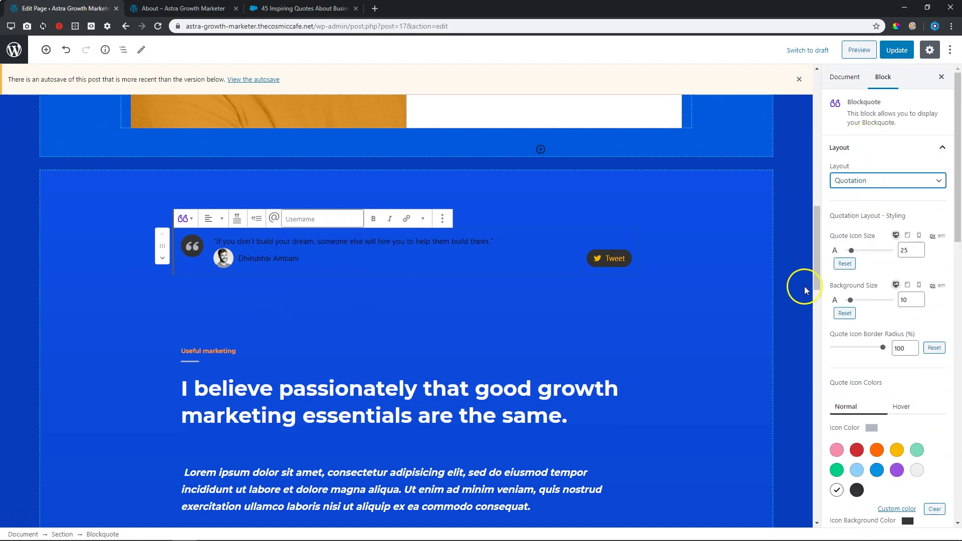
# Set the blockquote's elements to stack on Tablet and update the page.
pyautogui.scroll(-3, 899, 365)
pyautogui.scroll(-4, 899, 365)
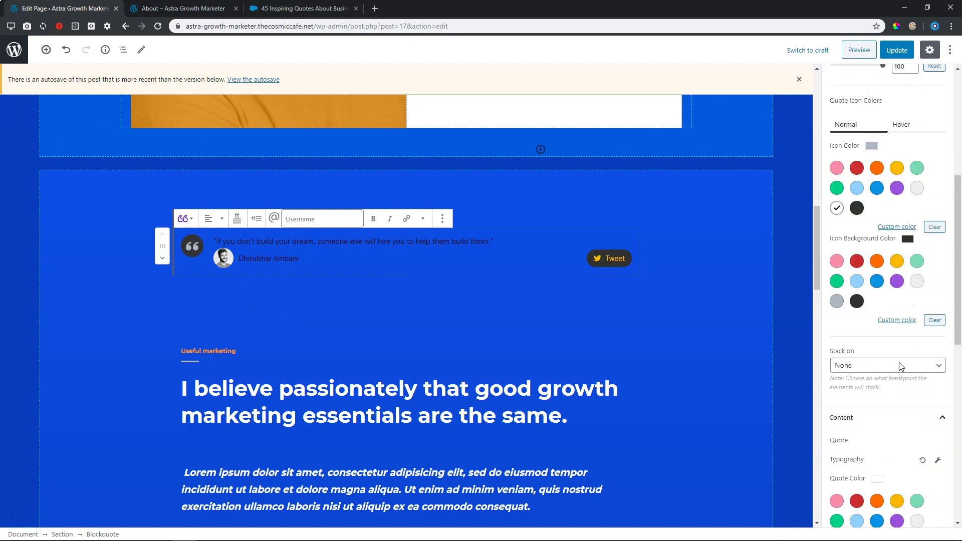
pyautogui.click(878, 297)
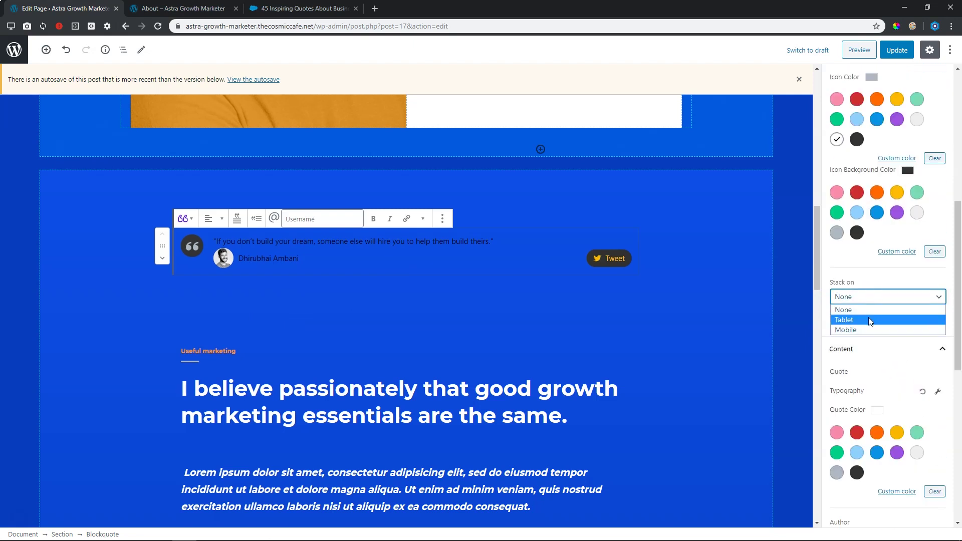
pyautogui.click(868, 319)
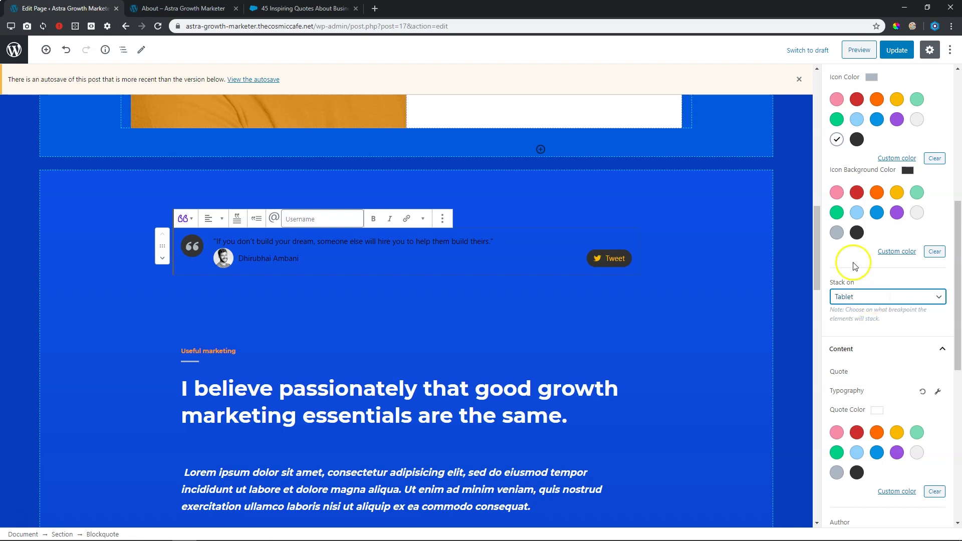
pyautogui.click(895, 51)
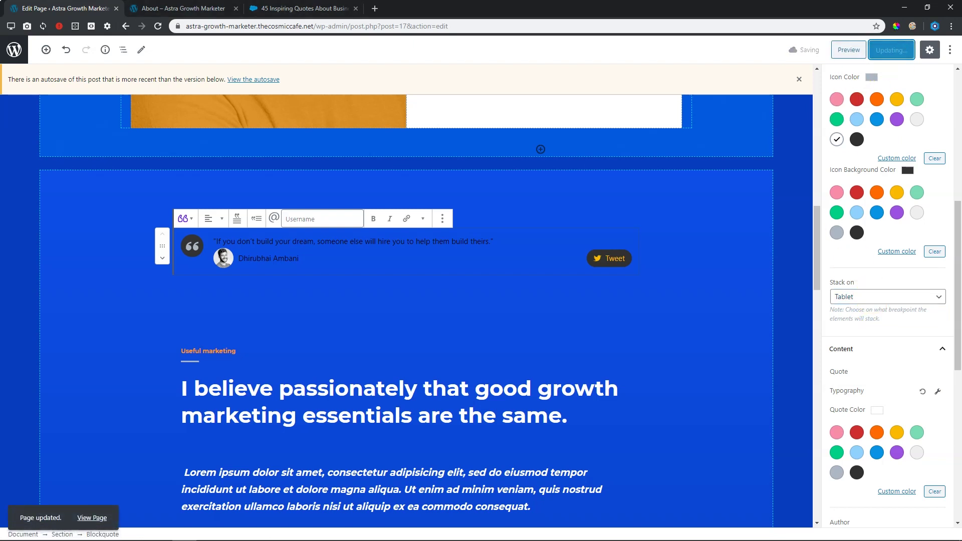
# Examine the blockquote's quotation layout in the desktop preview of the About page.
pyautogui.click(178, 8)
pyautogui.scroll(10, 198, 155)
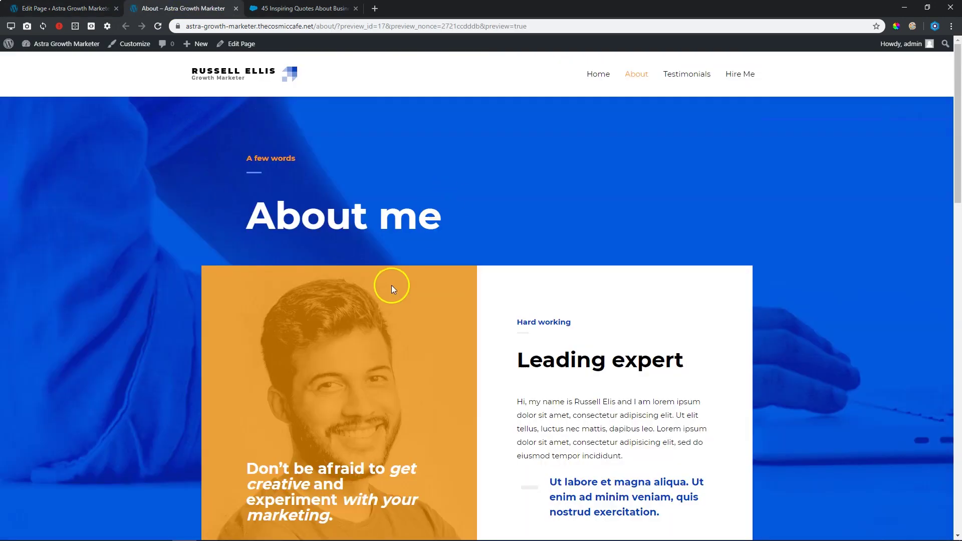
pyautogui.scroll(-10, 391, 286)
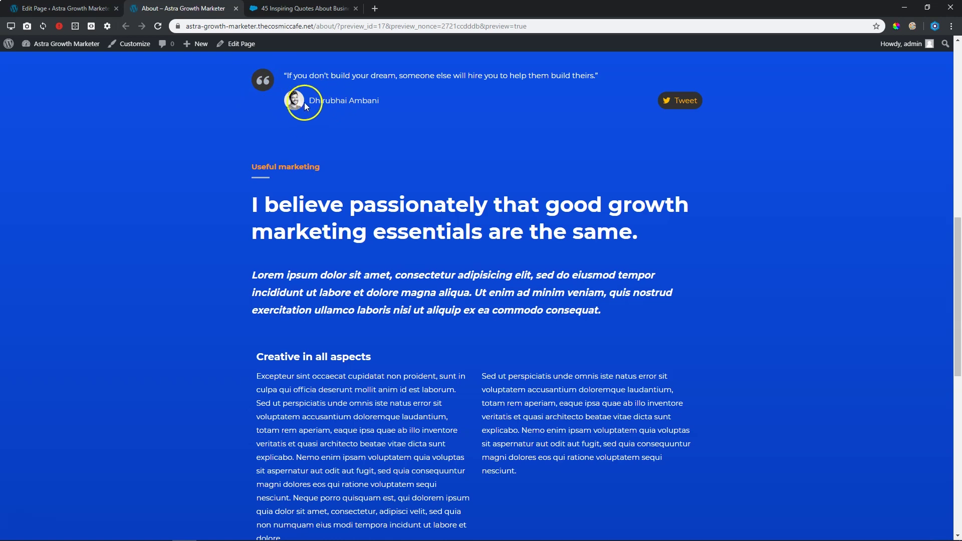
pyautogui.scroll(1, 262, 118)
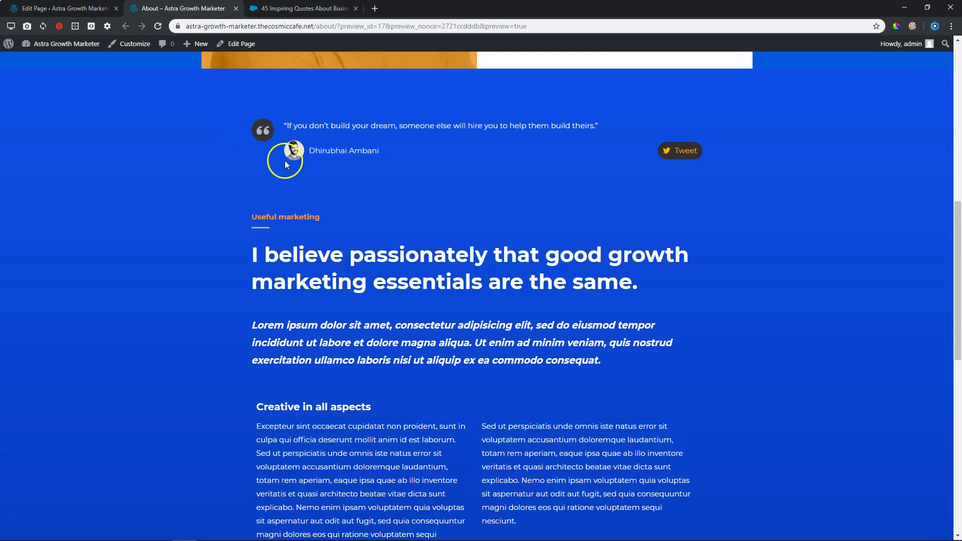
# Enable developer mode in the device simulator and check the blockquote's stacking on the favorite Apple iPad and Samsung Galaxy S9.
pyautogui.click(10, 26)
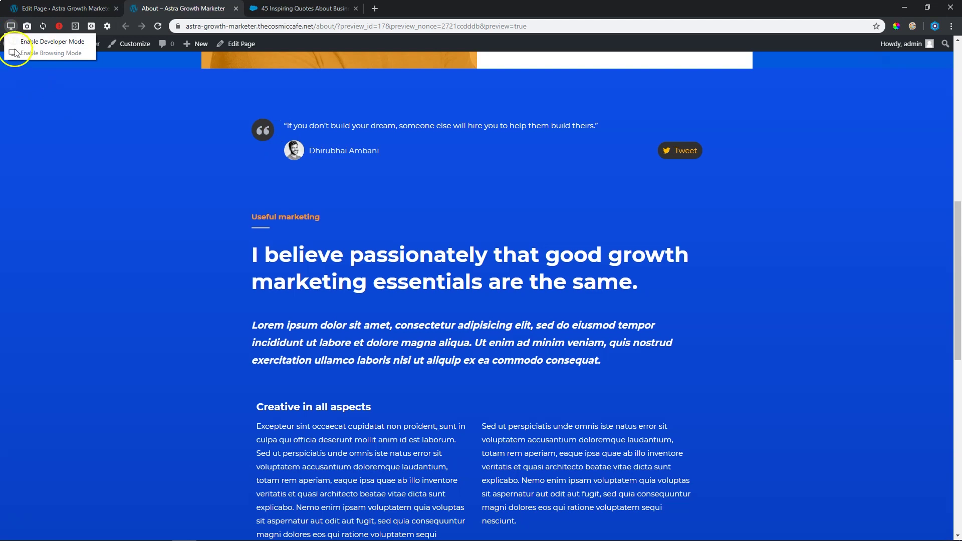
pyautogui.click(20, 41)
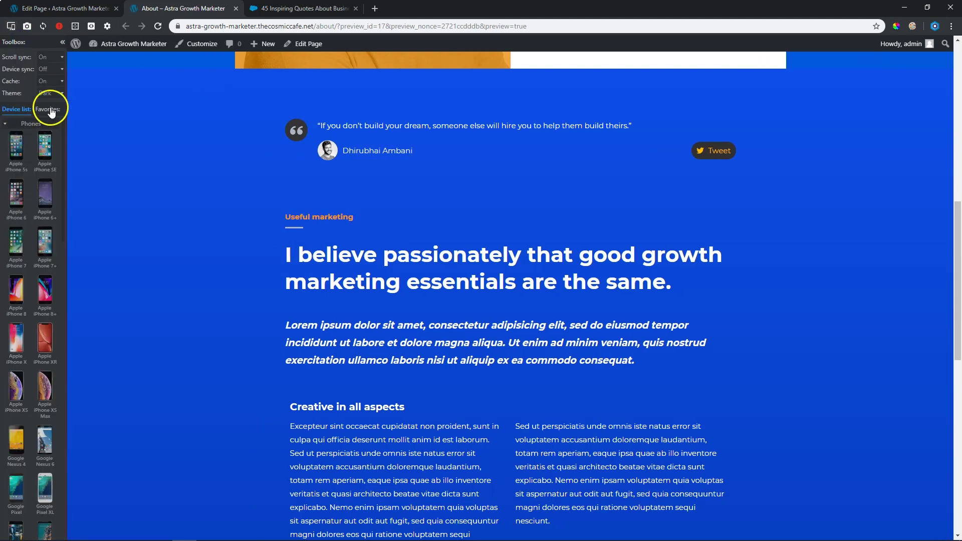
pyautogui.click(51, 111)
pyautogui.click(17, 257)
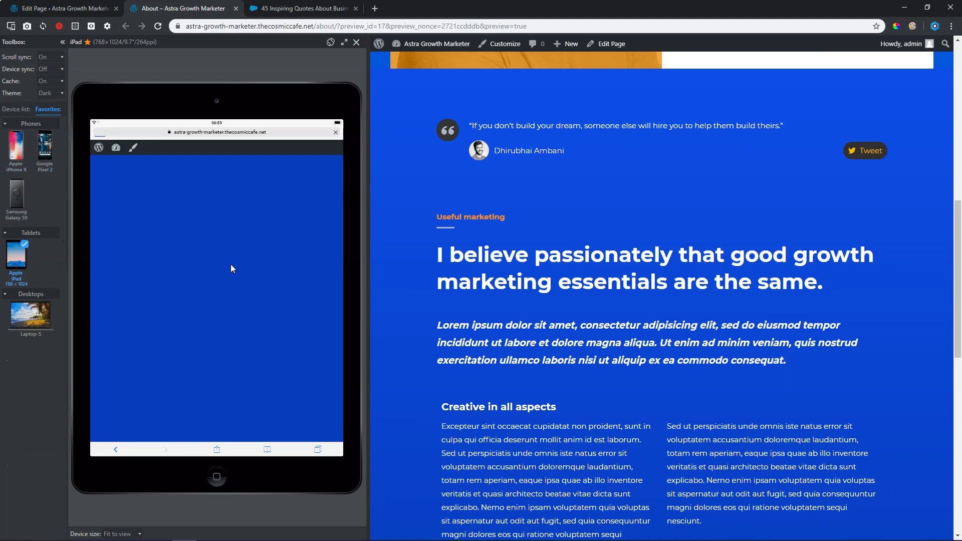
pyautogui.scroll(-5, 231, 264)
pyautogui.scroll(-3, 231, 264)
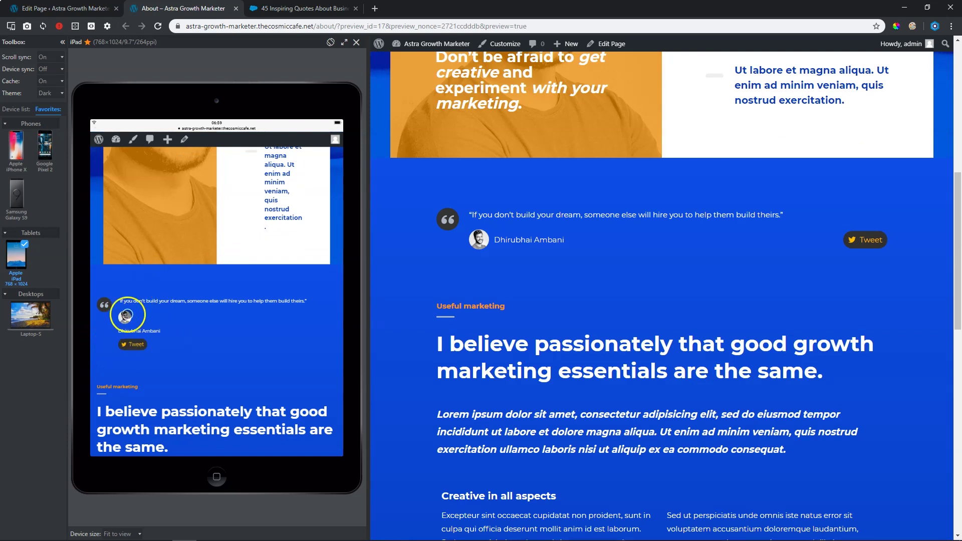
pyautogui.click(29, 196)
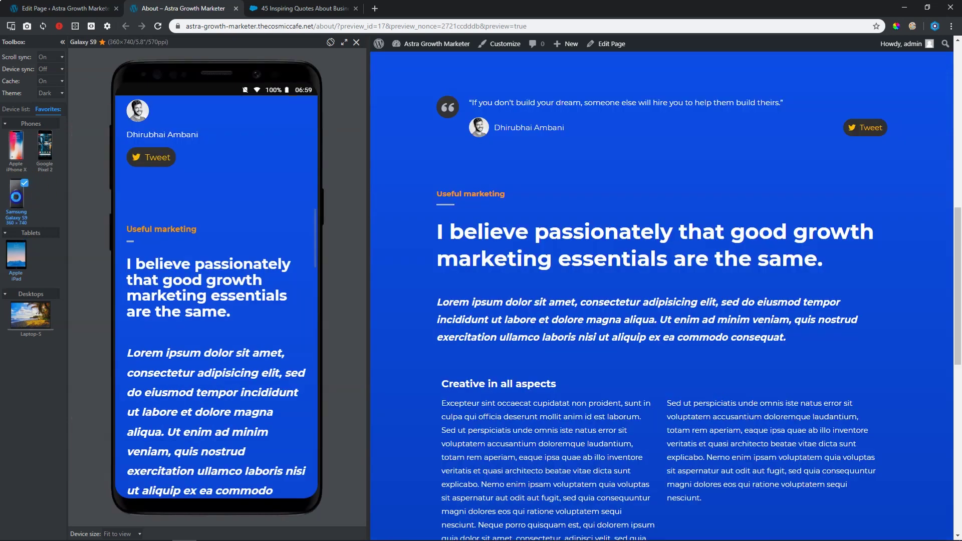